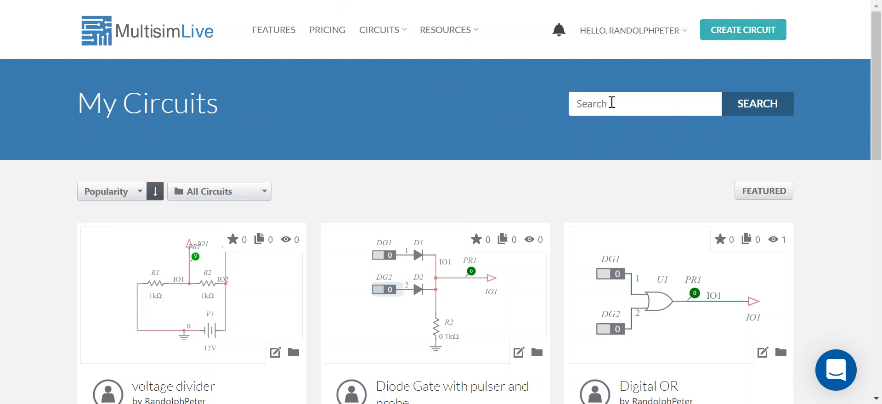
# Step: Create a new circuit and place two 1 kΩ resistors side by side on the upper part of the schematic
pyautogui.click(742, 35)
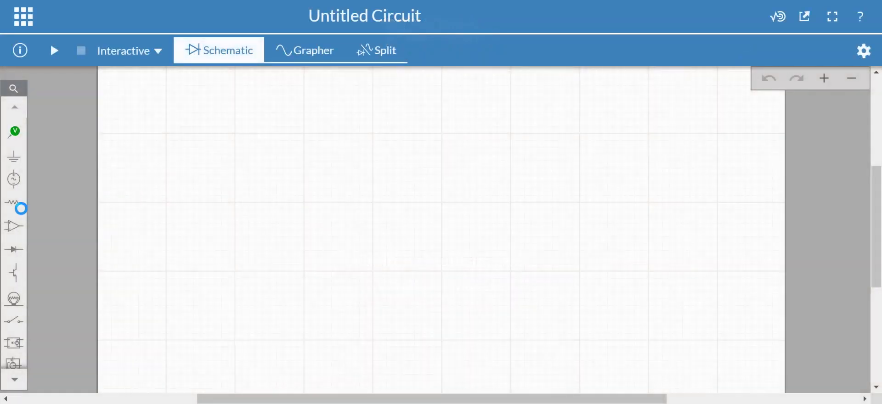
pyautogui.click(15, 203)
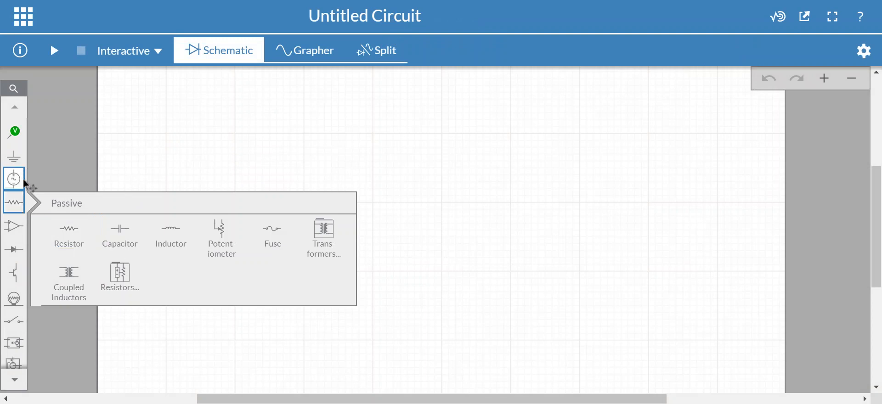
pyautogui.click(75, 242)
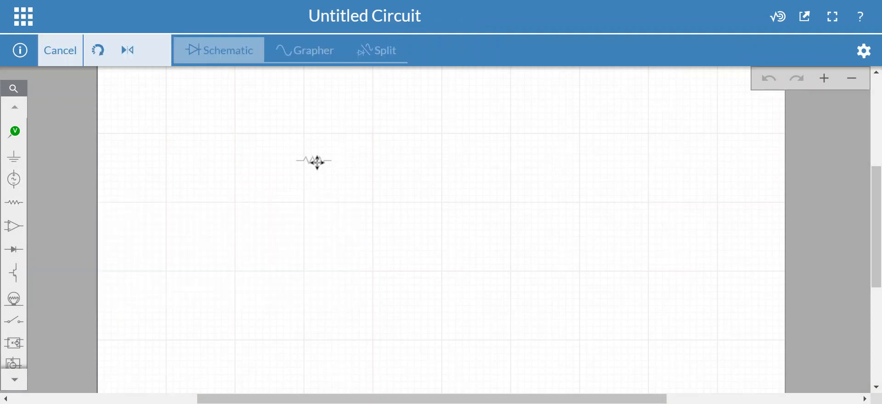
pyautogui.click(318, 165)
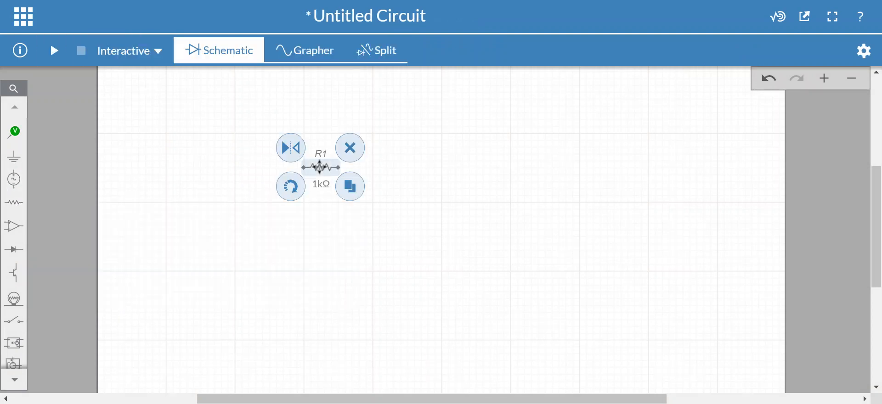
pyautogui.click(18, 201)
pyautogui.click(74, 229)
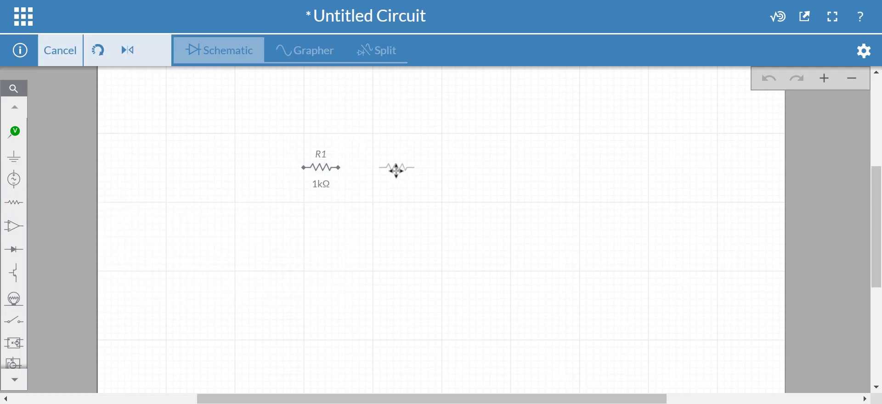
pyautogui.click(395, 169)
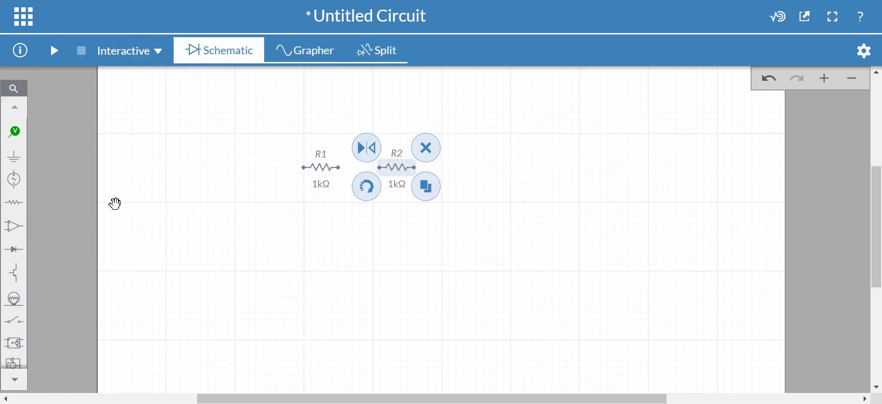
# Step: Place a 12 V DC voltage source below the two resistors and rotate it to lie horizontally
pyautogui.click(16, 184)
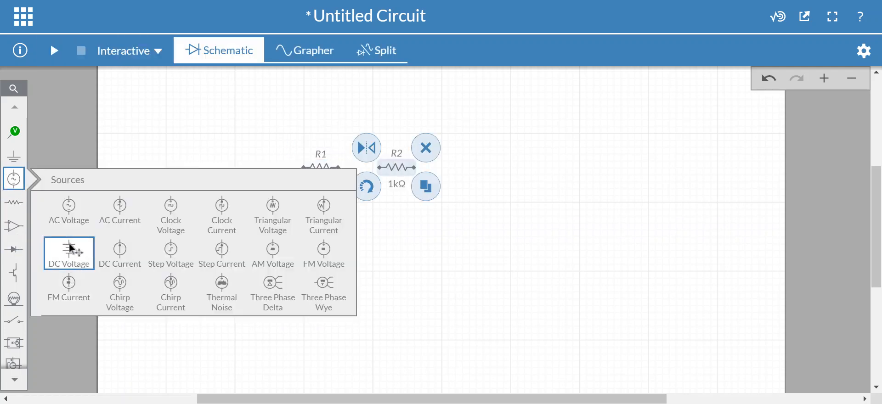
pyautogui.click(70, 251)
pyautogui.click(371, 234)
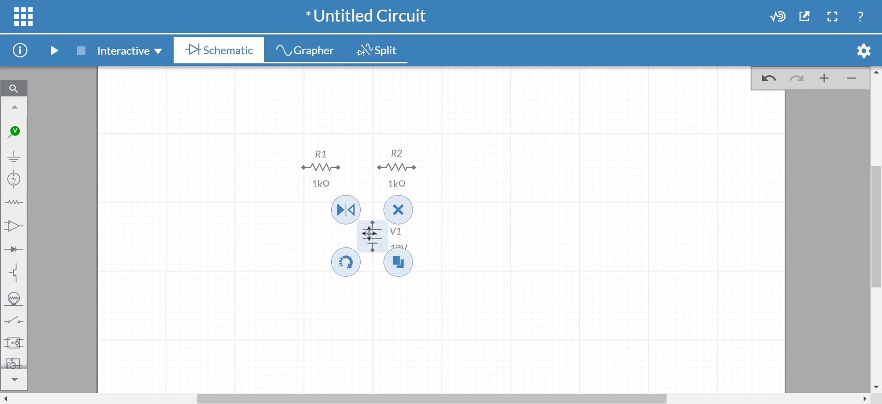
pyautogui.click(346, 264)
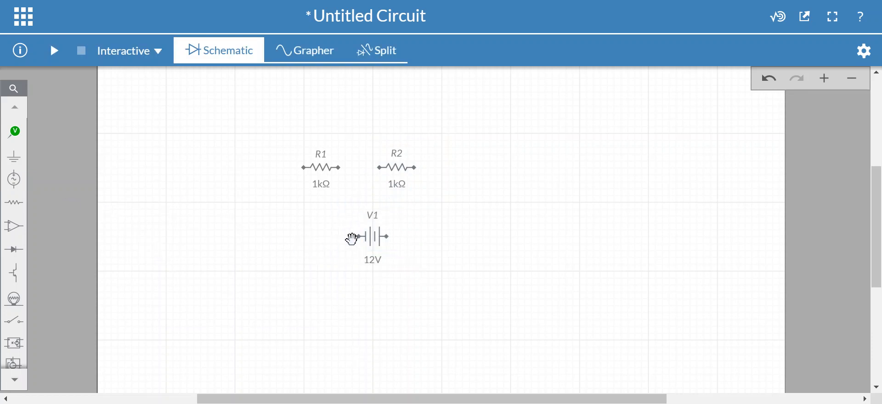
# Step: Wire R1, R2 and the DC voltage source V1 together into a closed series loop
pyautogui.moveTo(367, 239)
pyautogui.mouseDown()
pyautogui.moveTo(273, 252)
pyautogui.moveTo(274, 175)
pyautogui.moveTo(307, 168)
pyautogui.mouseUp()
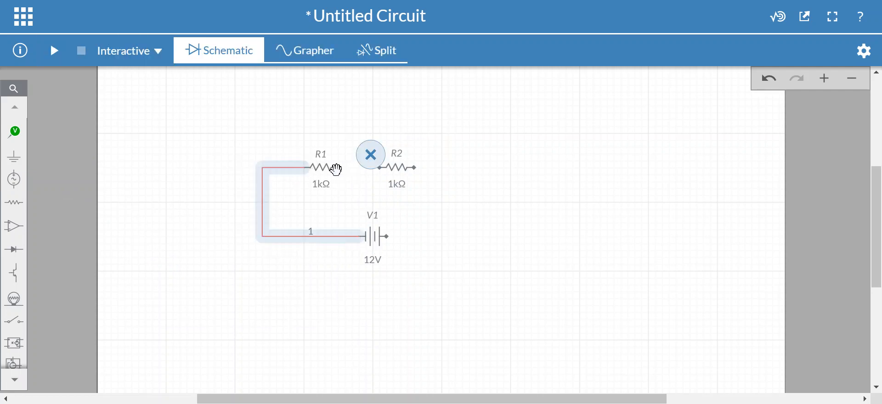
pyautogui.moveTo(351, 170); pyautogui.dragTo(416, 169)
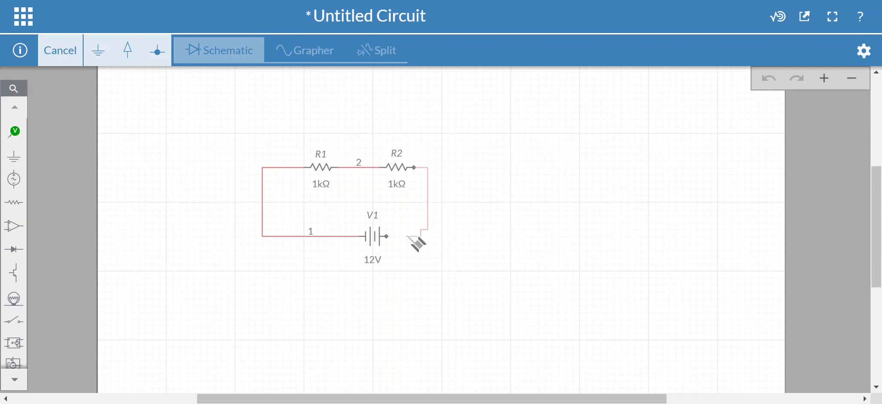
pyautogui.click(391, 236)
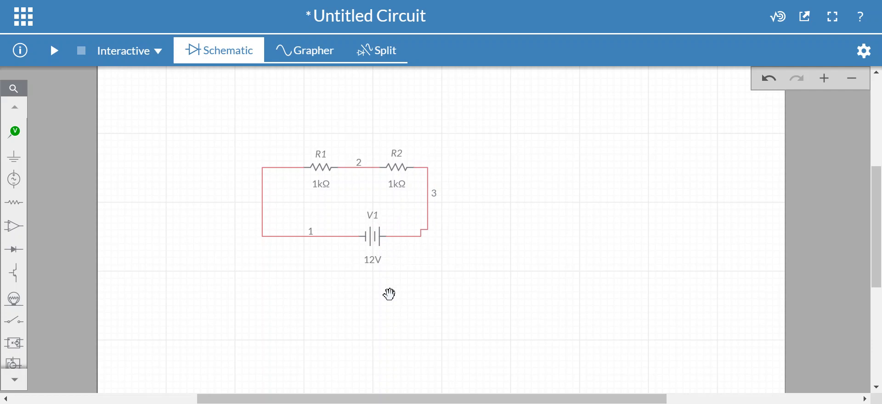
# Step: Attach a ground connector to the wire between the source V1 and R1
pyautogui.click(15, 156)
pyautogui.click(65, 196)
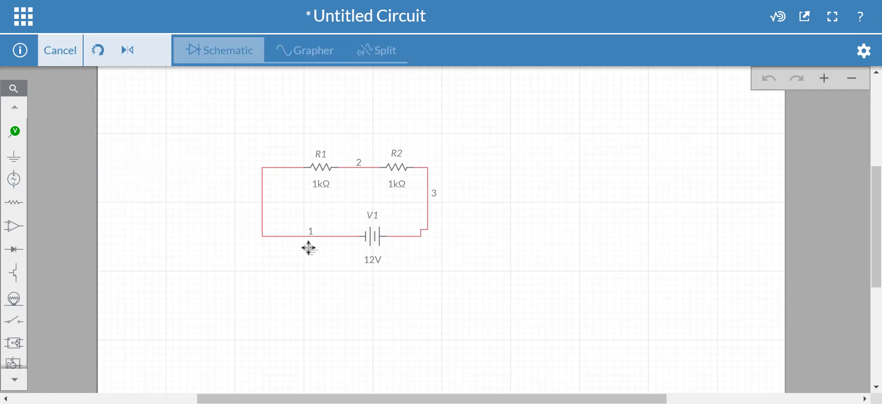
pyautogui.click(298, 242)
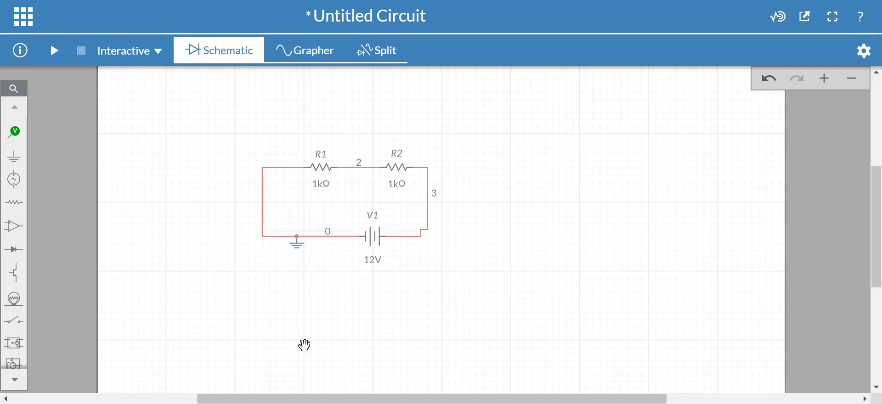
# Step: Run the interactive simulation, show the schematic and grapher side by side, and stop the simulation
pyautogui.click(54, 51)
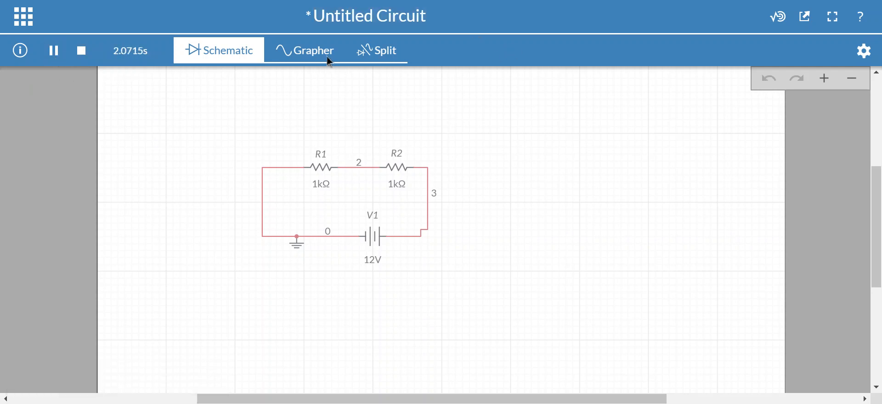
pyautogui.click(391, 50)
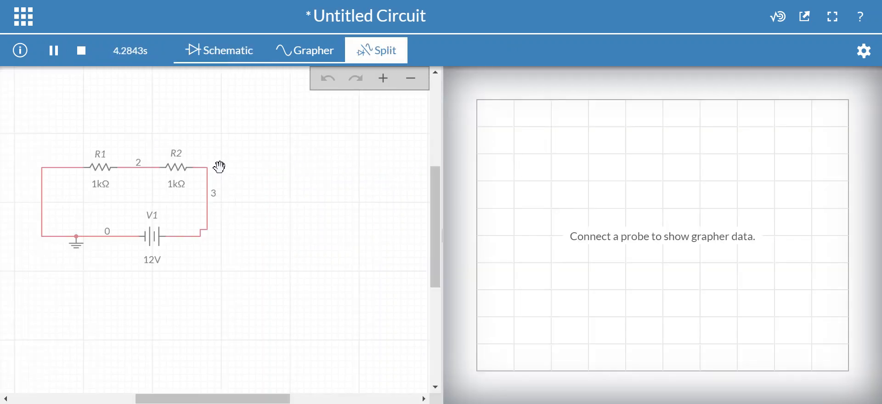
pyautogui.click(82, 52)
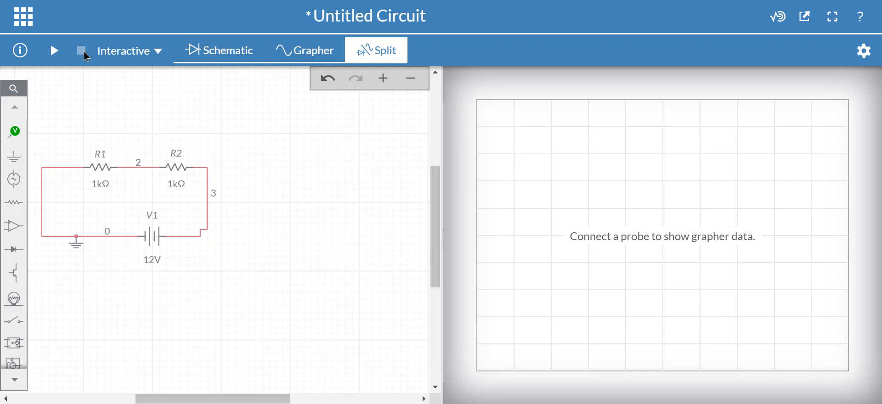
# Step: Place a voltage probe on the wire between V1 and R2, and simulate the circuit to measure that node's voltage
pyautogui.click(13, 133)
pyautogui.click(71, 166)
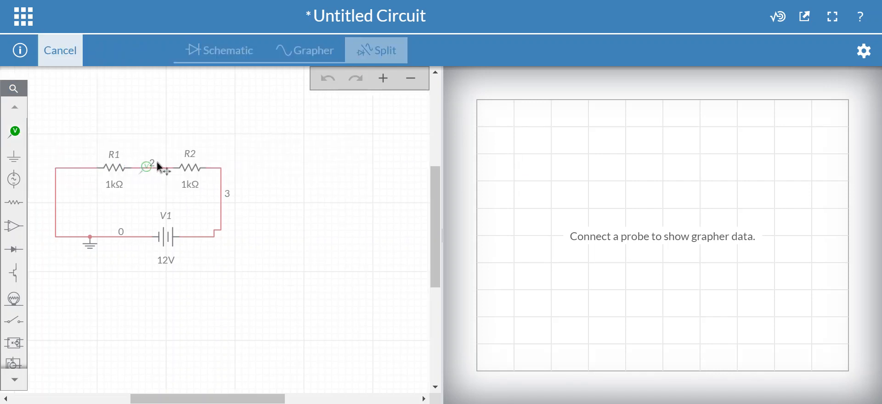
pyautogui.click(204, 222)
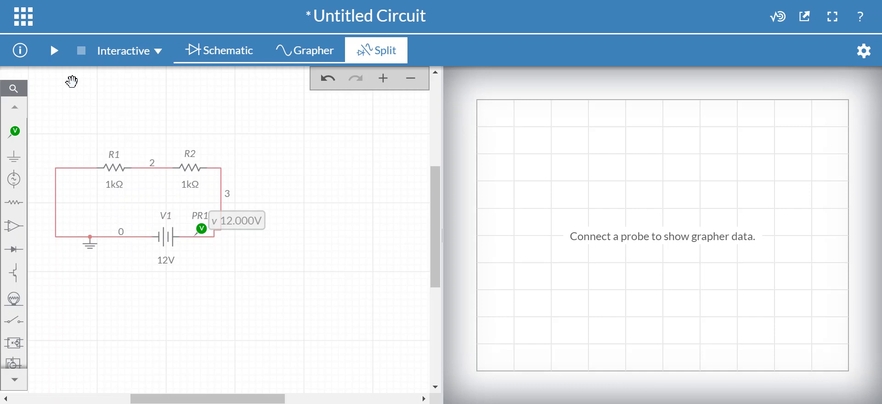
pyautogui.click(54, 55)
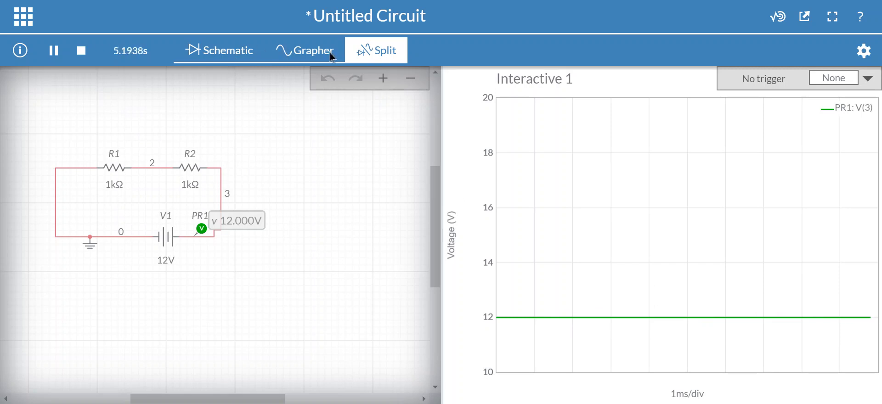
pyautogui.click(227, 49)
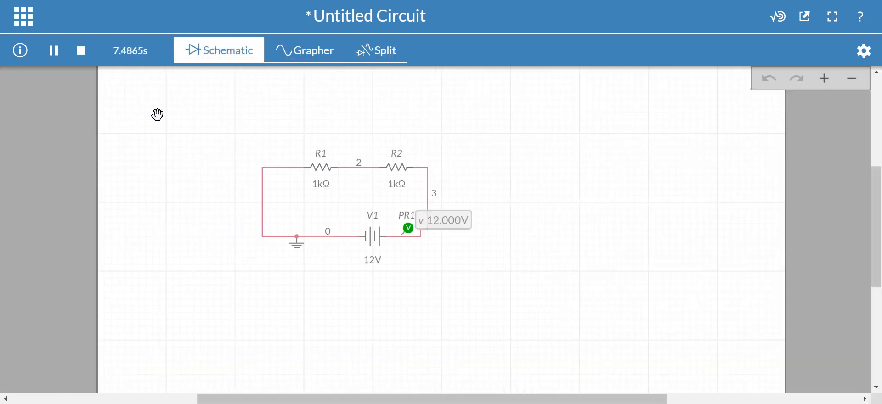
pyautogui.click(82, 58)
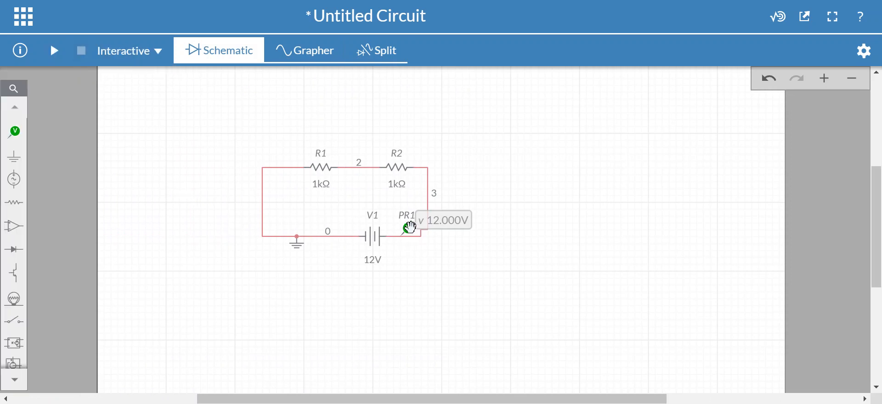
# Step: Move the voltage probe to the wire between R1 and R2, and simulate the circuit to measure the divider's voltage
pyautogui.moveTo(410, 227); pyautogui.dragTo(368, 158)
pyautogui.click(535, 248)
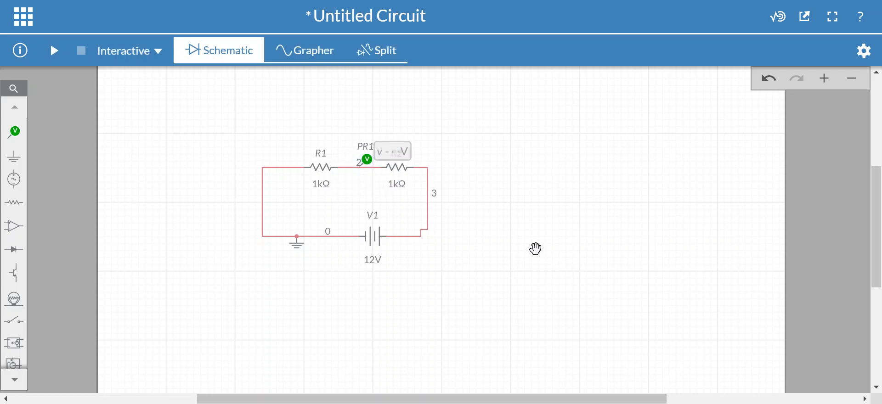
pyautogui.click(54, 50)
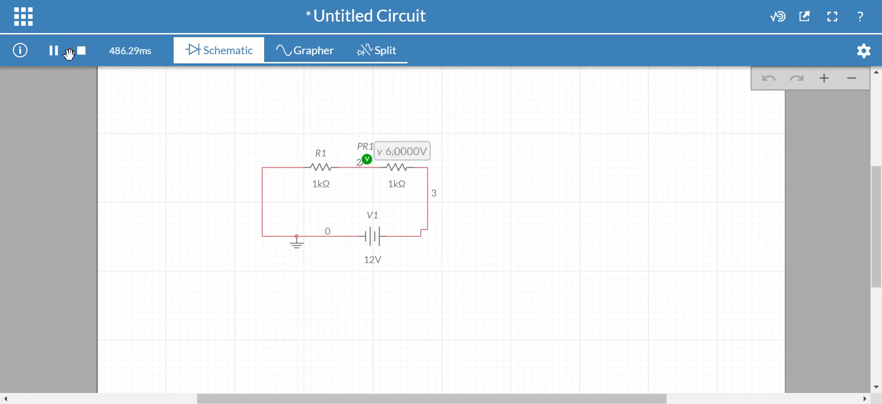
pyautogui.click(85, 48)
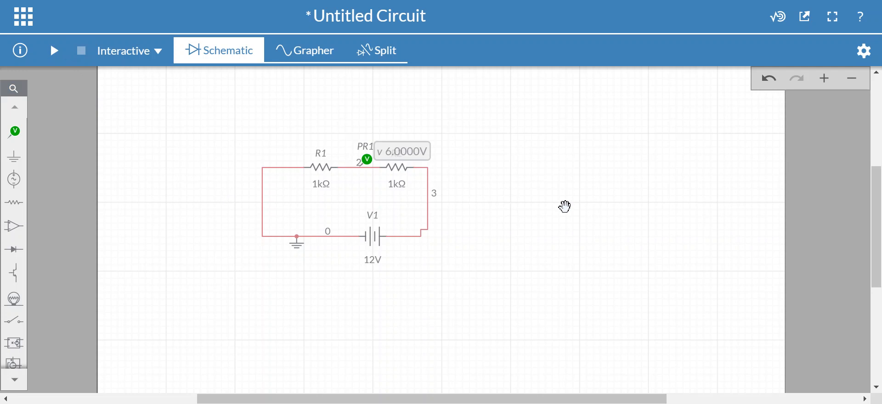
# Step: Remove the voltage probe from the circuit
pyautogui.moveTo(375, 158); pyautogui.dragTo(243, 255)
pyautogui.click(261, 230)
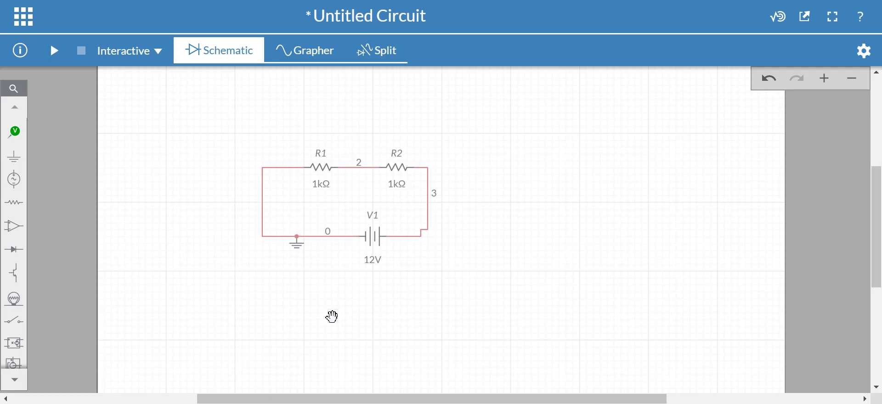
pyautogui.click(415, 168)
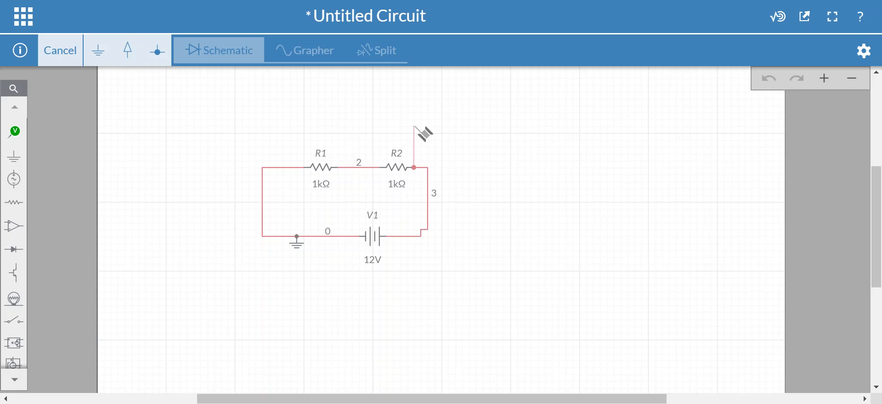
pyautogui.click(414, 120)
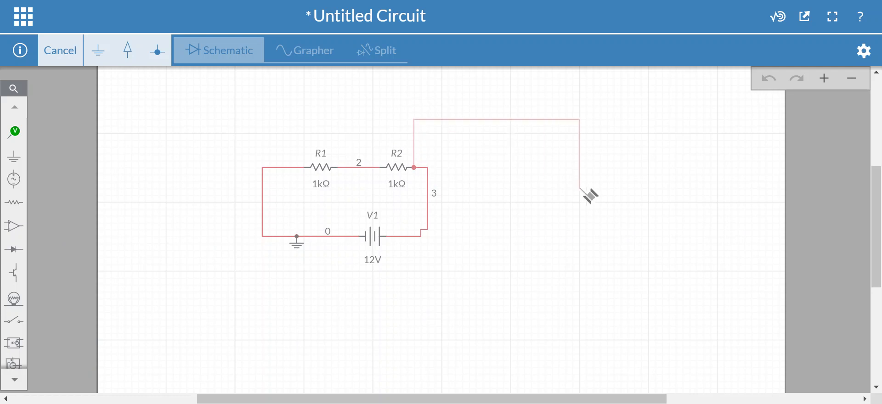
pyautogui.click(387, 113)
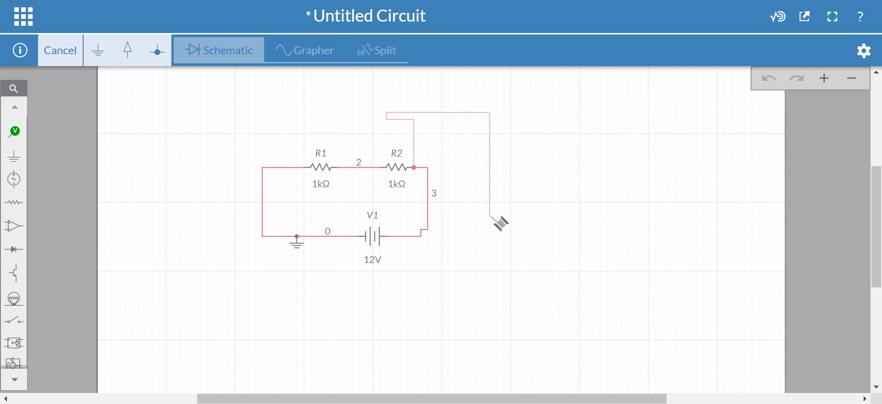
pyautogui.click(567, 203)
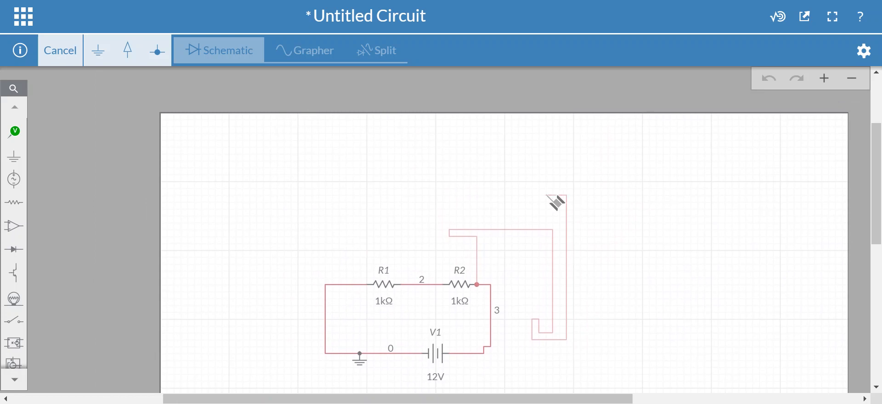
pyautogui.press('Escape')
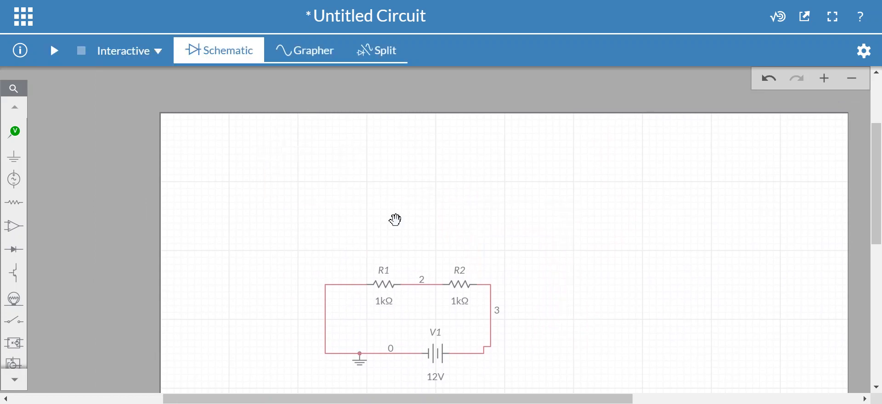
# Step: Place a schematic connector beside the outer end of R2, at the wire leading to V1
pyautogui.moveTo(492, 226); pyautogui.dragTo(446, 111)
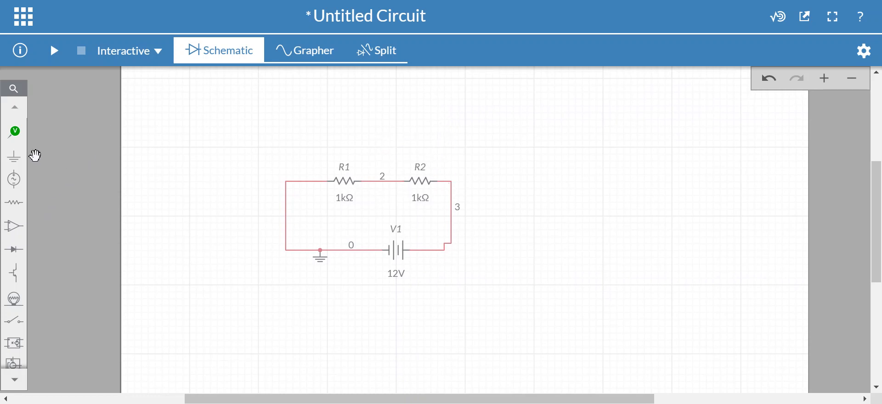
pyautogui.click(20, 164)
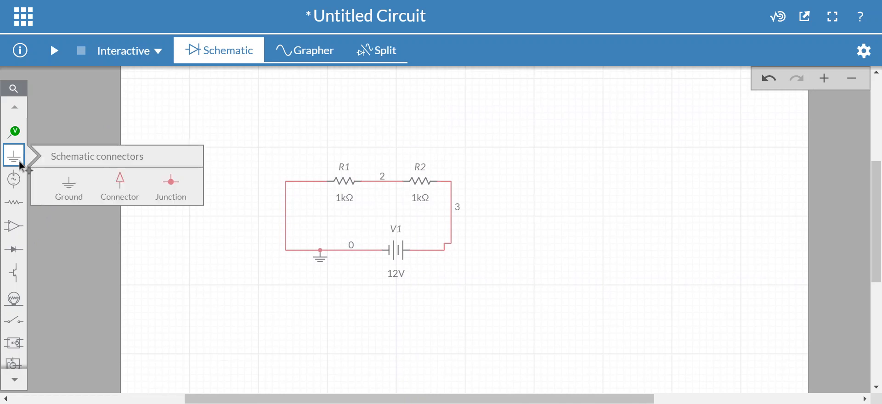
pyautogui.click(118, 194)
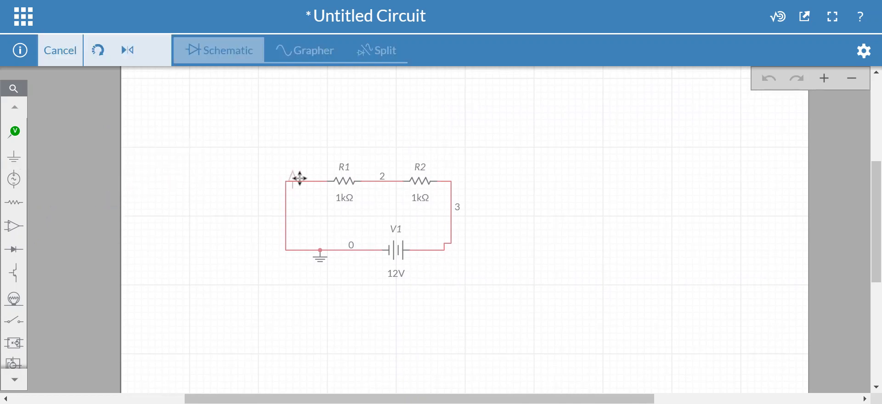
pyautogui.click(443, 176)
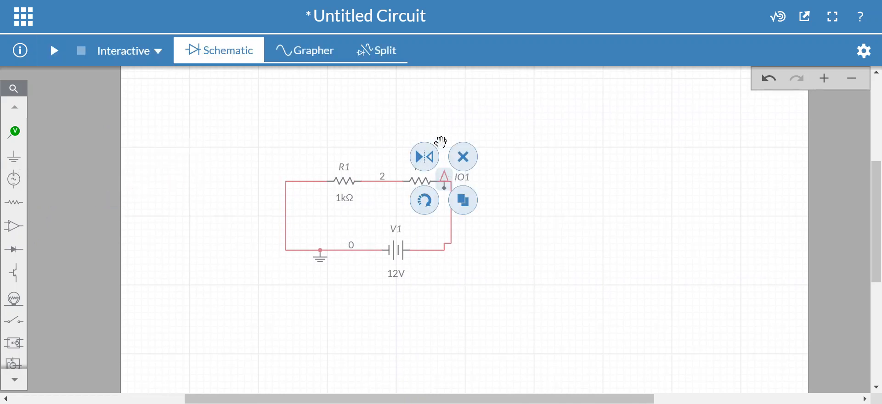
# Step: Move connector IO1 up above the wiring and align it vertically with its junction beside R2
pyautogui.moveTo(447, 153); pyautogui.dragTo(446, 115)
pyautogui.click(543, 157)
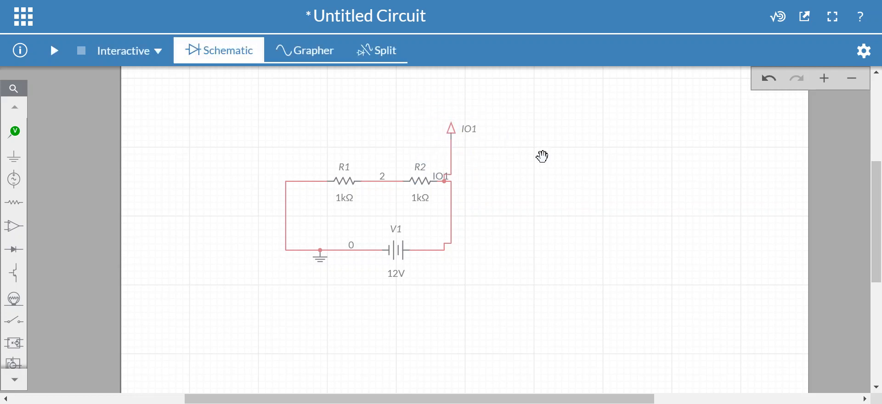
pyautogui.moveTo(451, 131); pyautogui.dragTo(440, 126)
pyautogui.click(130, 202)
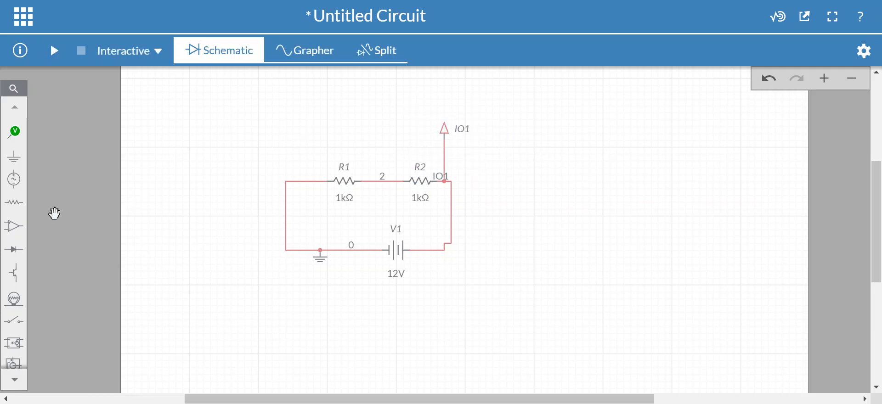
# Step: Place a second schematic connector on the wire between R1 and R2, and raise it level with IO1
pyautogui.click(18, 162)
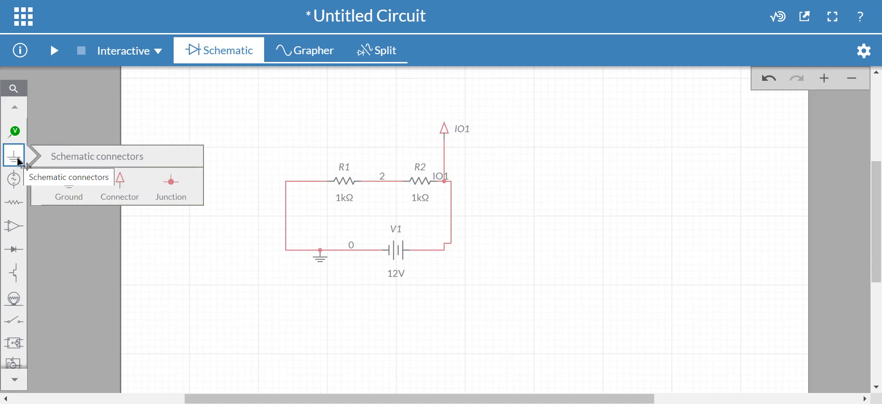
pyautogui.click(120, 199)
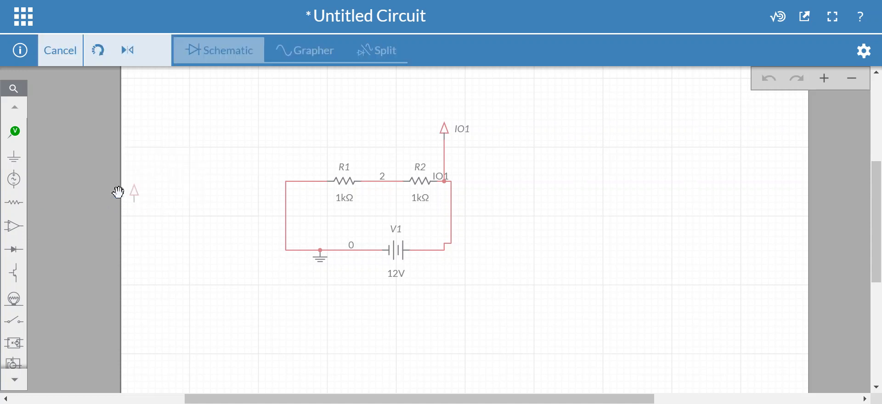
pyautogui.click(389, 172)
pyautogui.moveTo(390, 170); pyautogui.dragTo(389, 123)
pyautogui.click(568, 176)
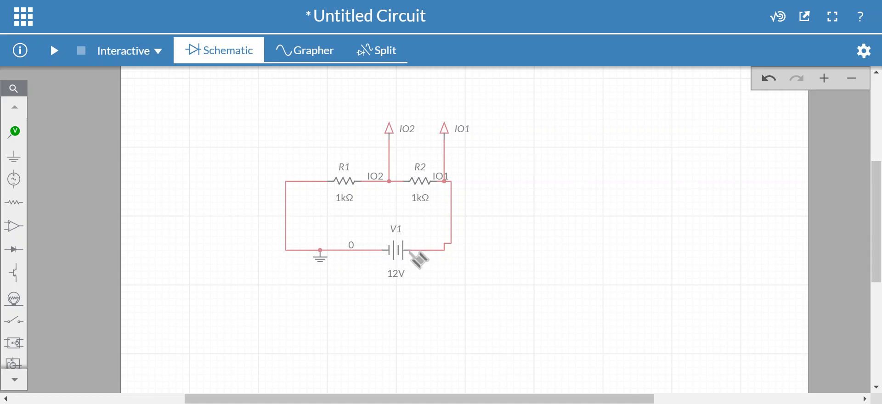
pyautogui.click(328, 182)
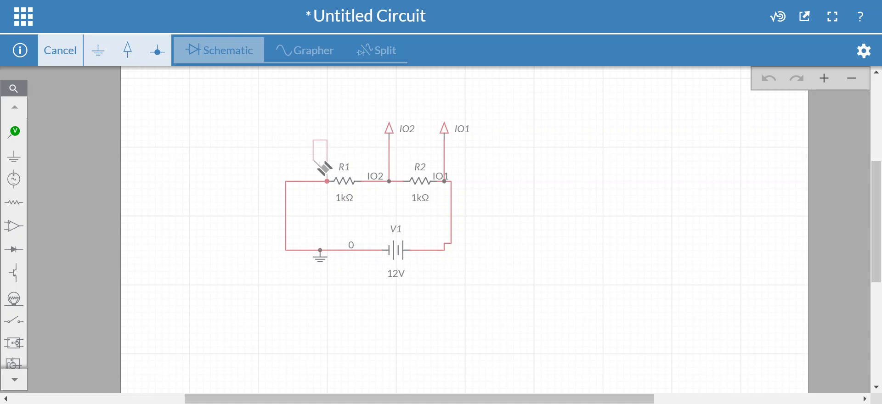
pyautogui.press('Escape')
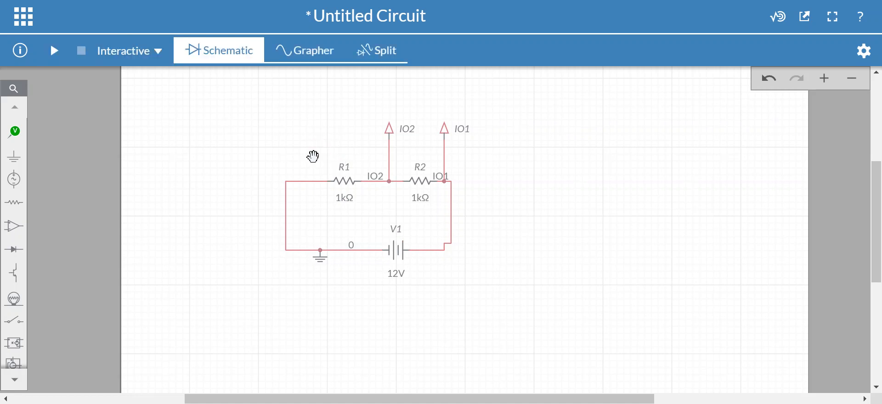
pyautogui.click(364, 184)
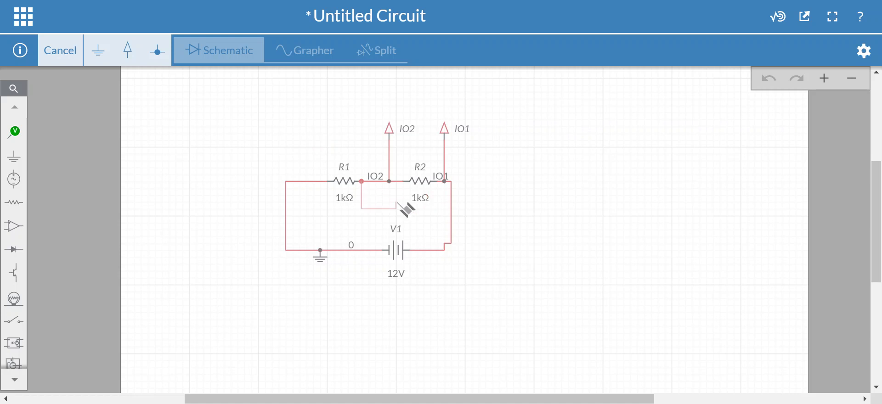
pyautogui.press('Escape')
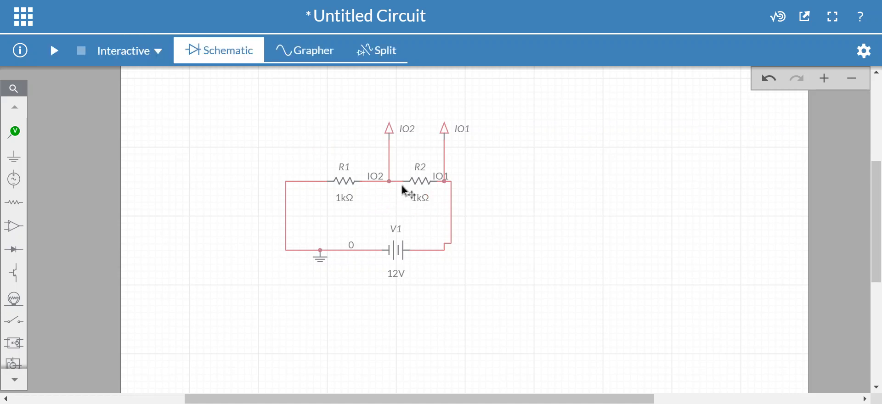
pyautogui.click(403, 182)
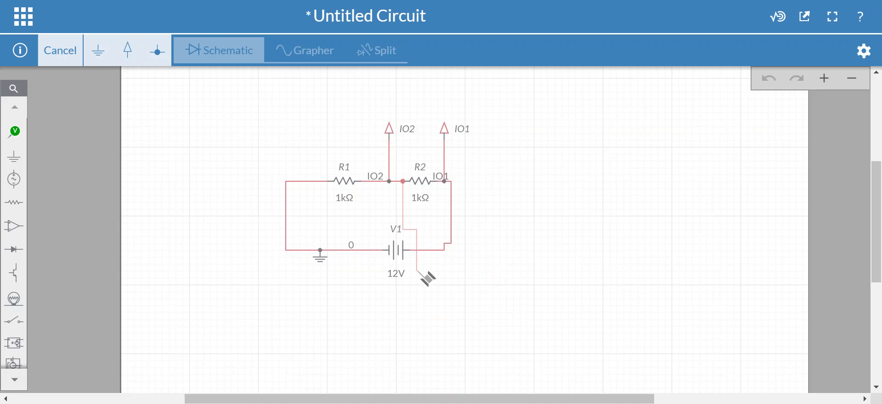
pyautogui.press('Escape')
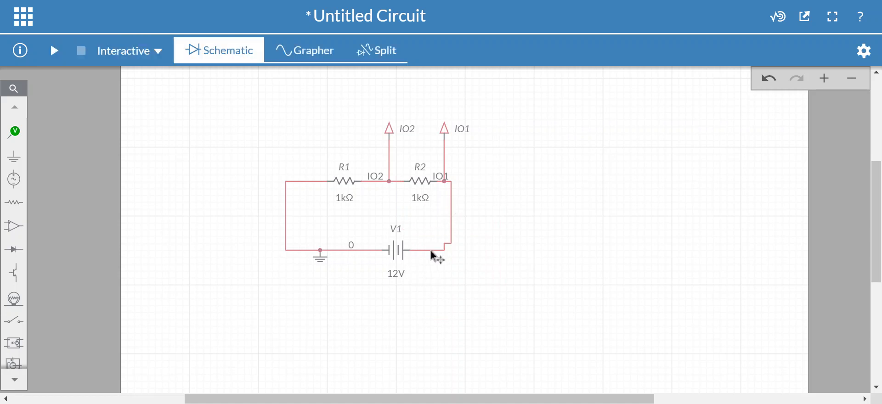
# Step: Move the vertical wire segment joining R2 to V1 outward, widening the loop beyond R2
pyautogui.moveTo(455, 222); pyautogui.dragTo(494, 229)
pyautogui.click(623, 254)
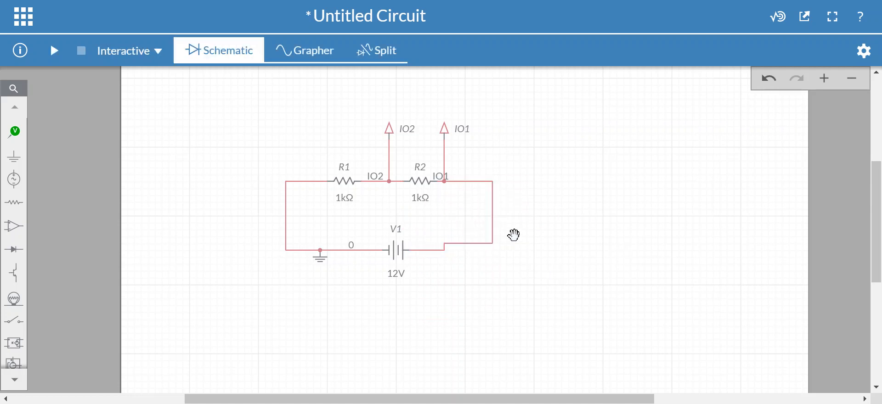
pyautogui.moveTo(492, 217)
pyautogui.mouseDown()
pyautogui.moveTo(422, 221)
pyautogui.moveTo(491, 226)
pyautogui.mouseUp()
pyautogui.click(565, 248)
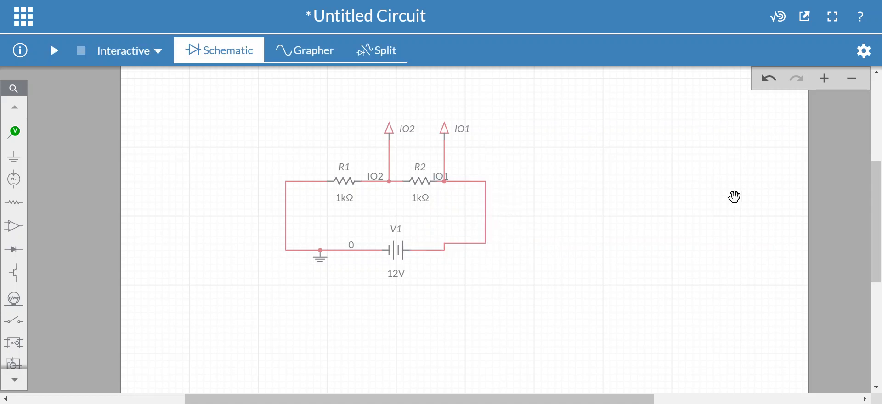
pyautogui.click(19, 162)
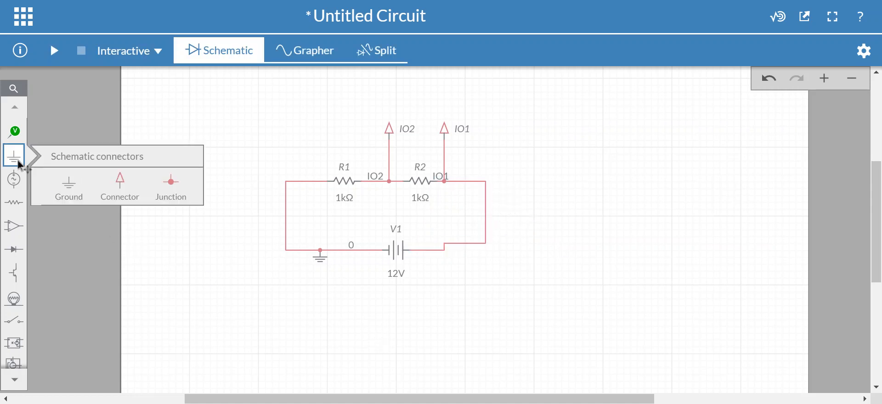
pyautogui.click(171, 123)
pyautogui.click(22, 166)
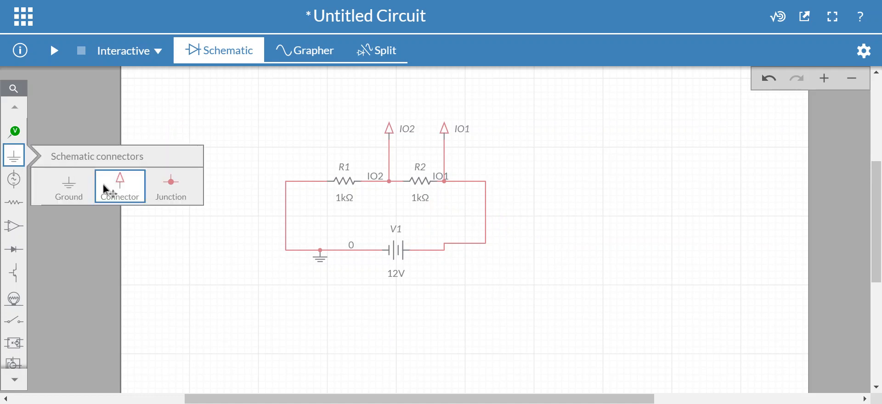
pyautogui.click(177, 192)
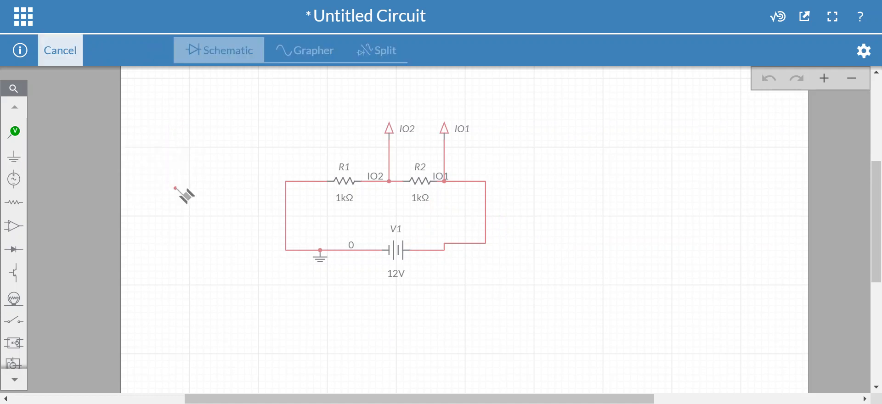
pyautogui.click(486, 216)
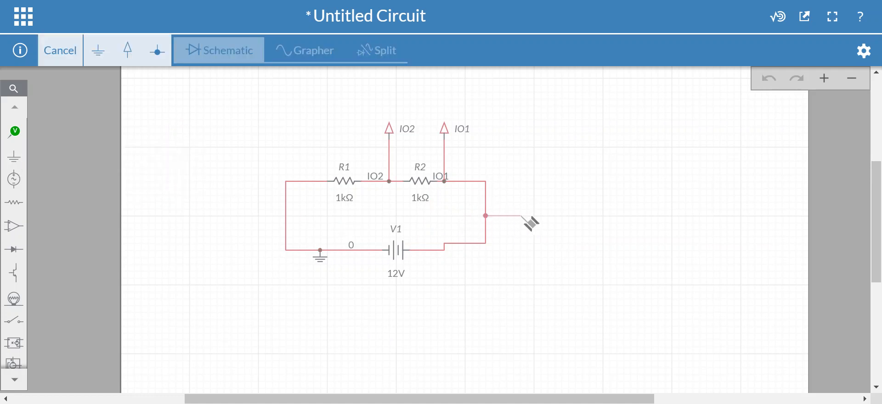
pyautogui.click(576, 265)
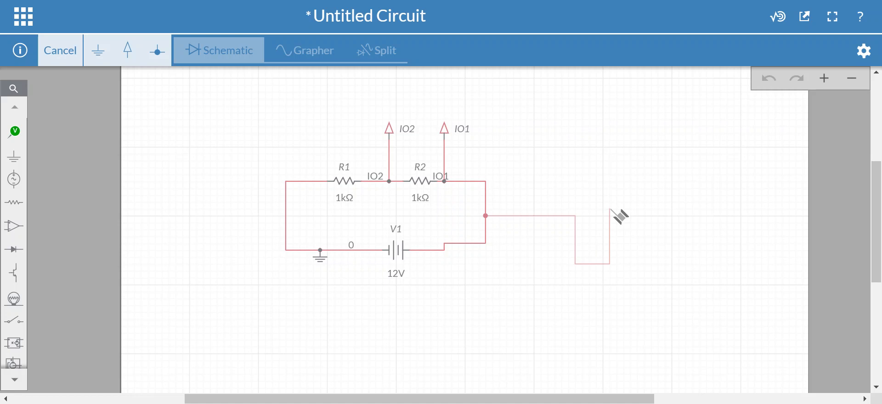
pyautogui.press('Escape')
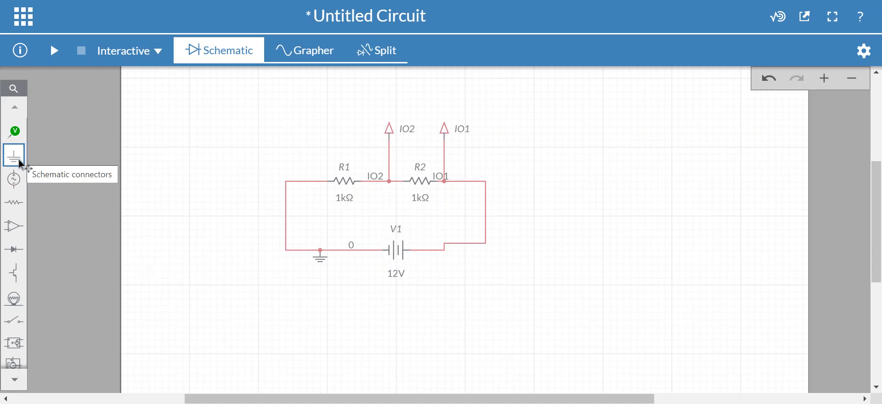
# Step: Place a third resistor horizontally below the 12 V source
pyautogui.click(14, 203)
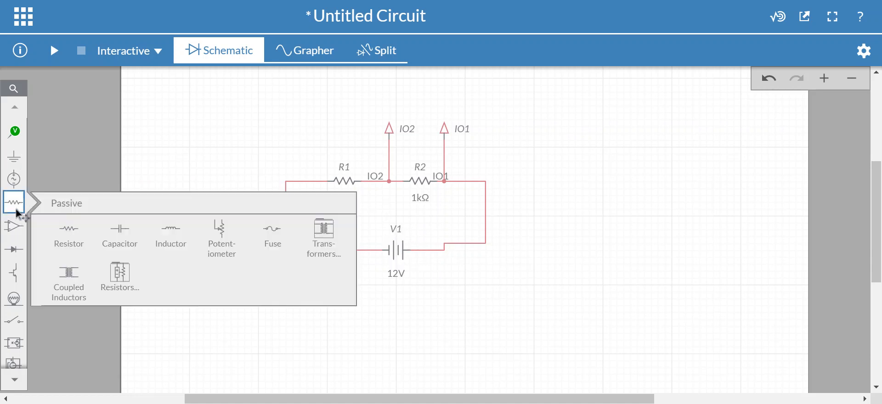
pyautogui.click(73, 236)
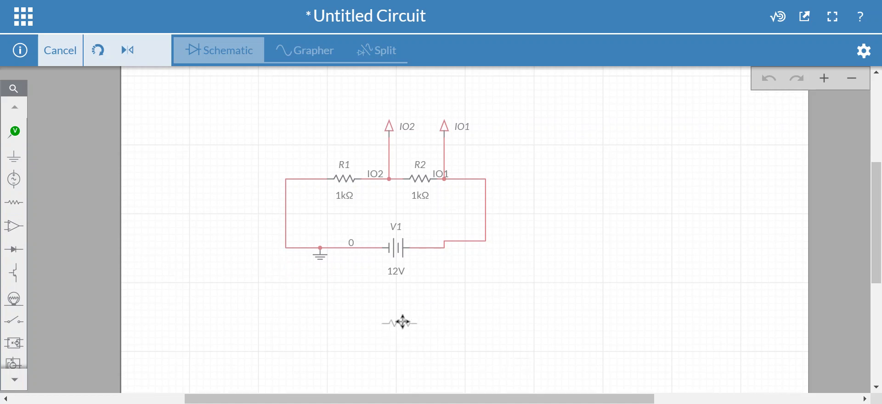
pyautogui.click(400, 323)
pyautogui.click(247, 333)
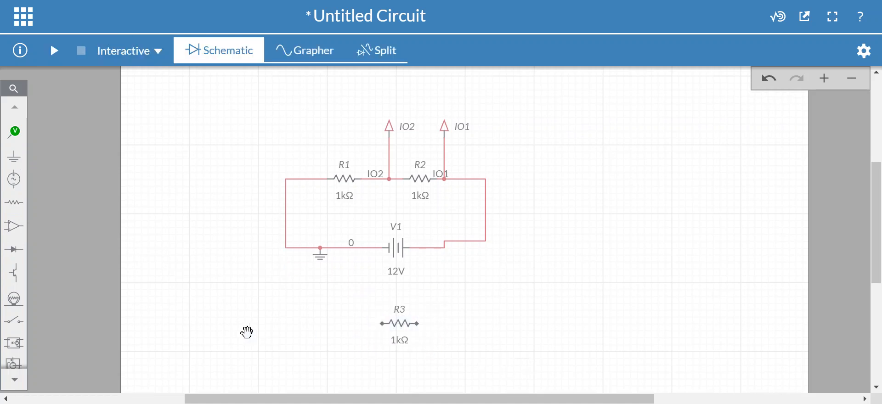
# Step: Add a junction on the wire between ground and V1, and wire it to the near end of R3
pyautogui.click(14, 156)
pyautogui.click(163, 179)
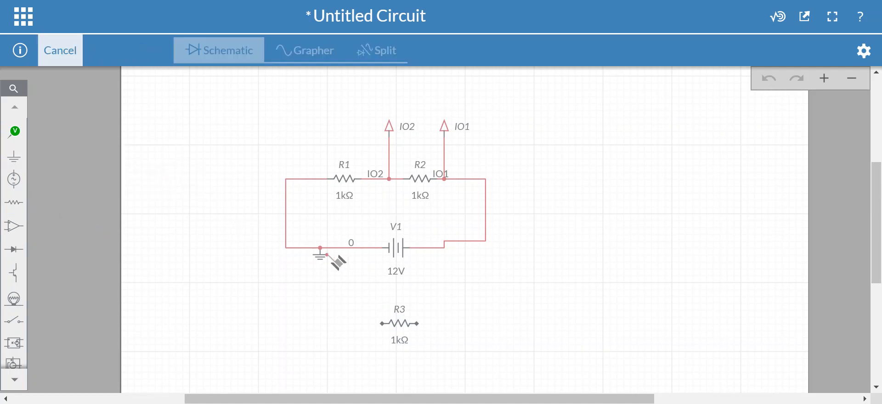
pyautogui.click(348, 248)
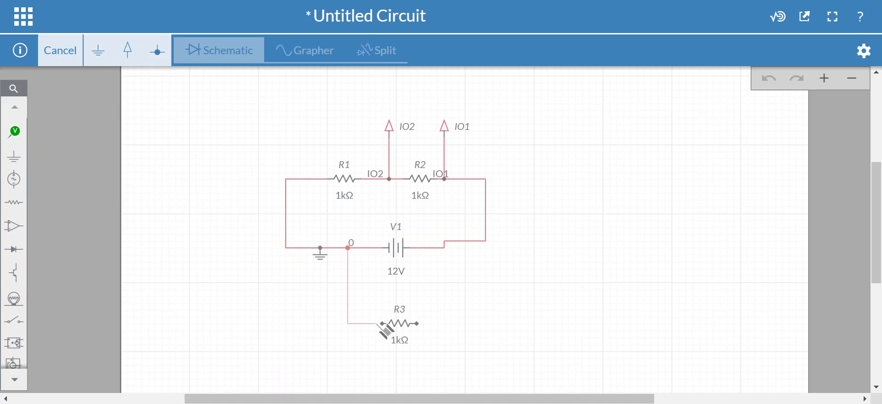
pyautogui.click(380, 325)
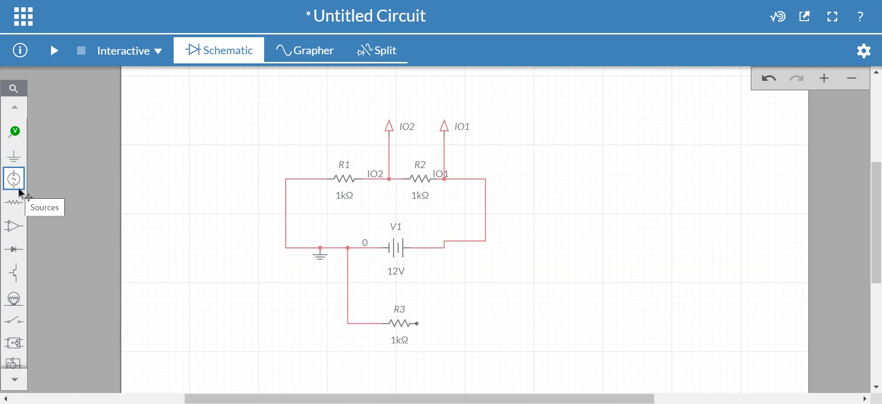
# Step: Add a junction on the wire between V1 and R2, and wire it to R3's free end
pyautogui.click(15, 157)
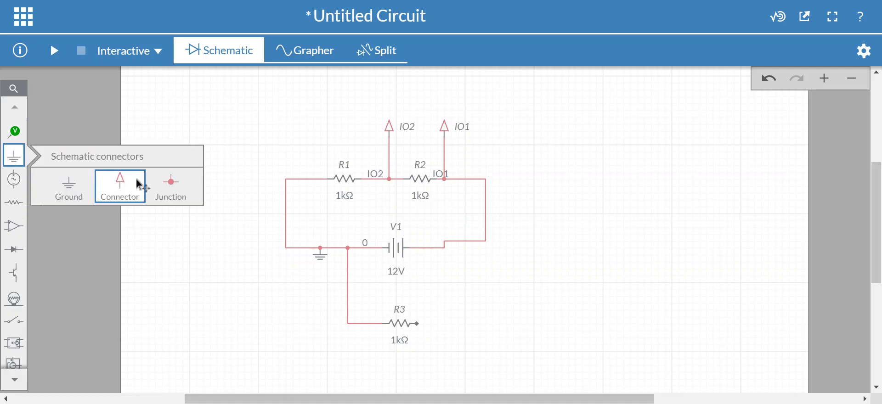
pyautogui.click(164, 186)
pyautogui.click(444, 248)
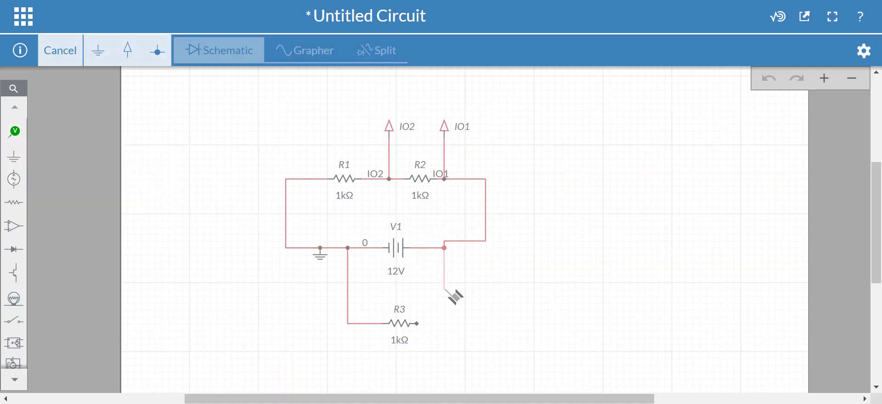
pyautogui.click(417, 324)
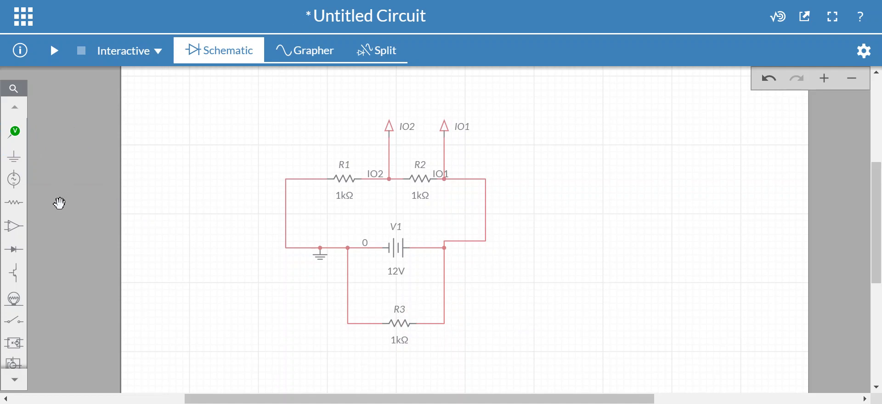
# Step: Look through the component categories, from analysis and annotation through connectors, sources, passive, analog, diodes and transistors to indicators
pyautogui.click(17, 380)
pyautogui.click(17, 380)
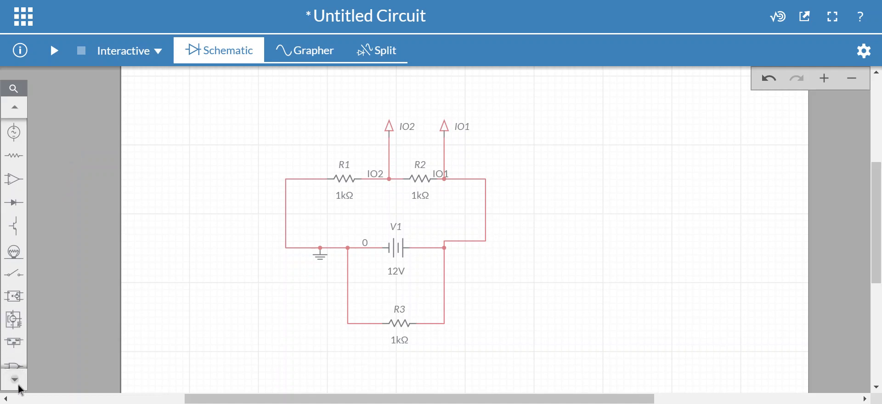
pyautogui.click(14, 108)
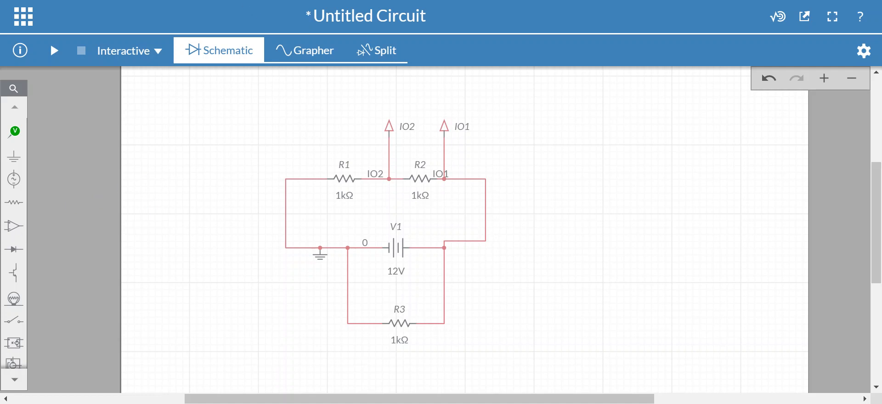
pyautogui.click(20, 137)
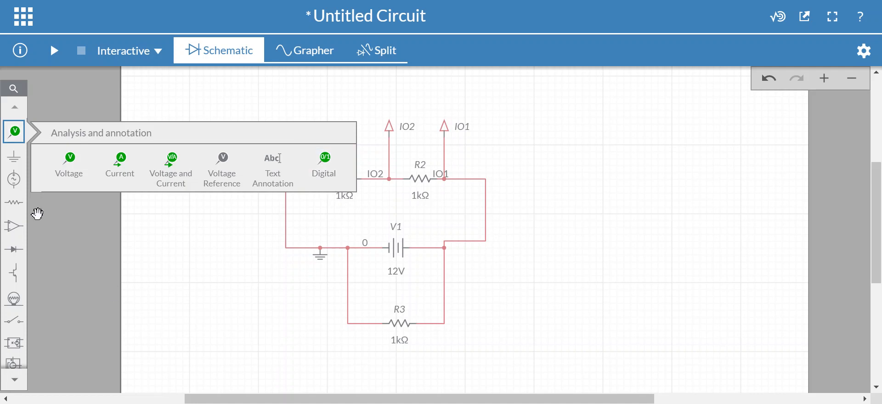
pyautogui.click(15, 158)
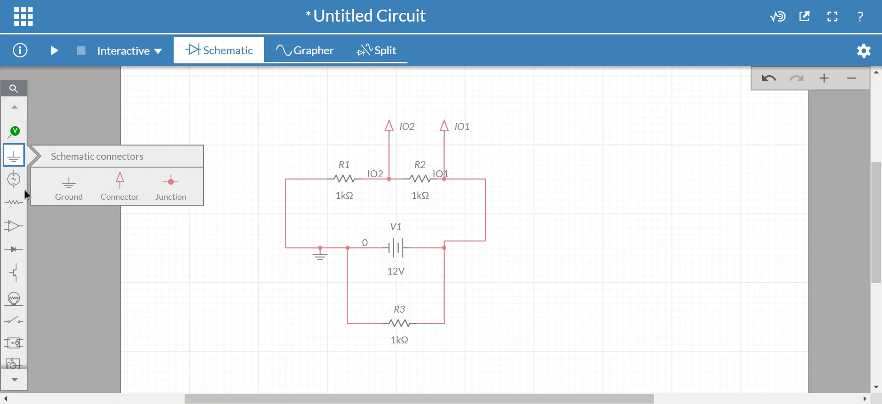
pyautogui.moveTo(18, 180)
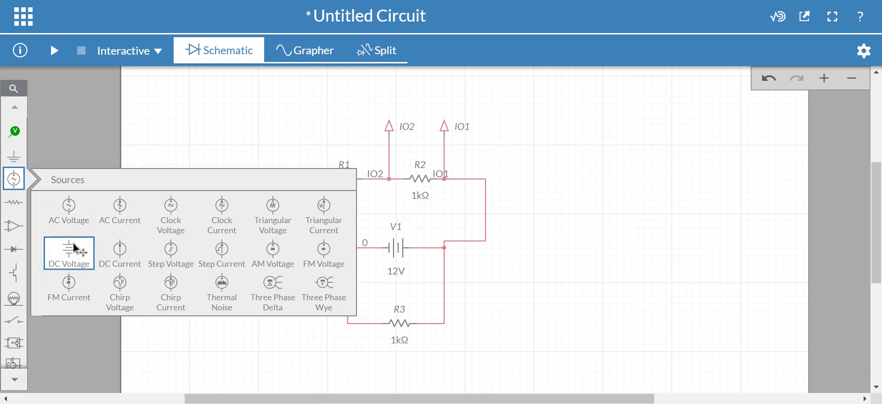
pyautogui.click(17, 209)
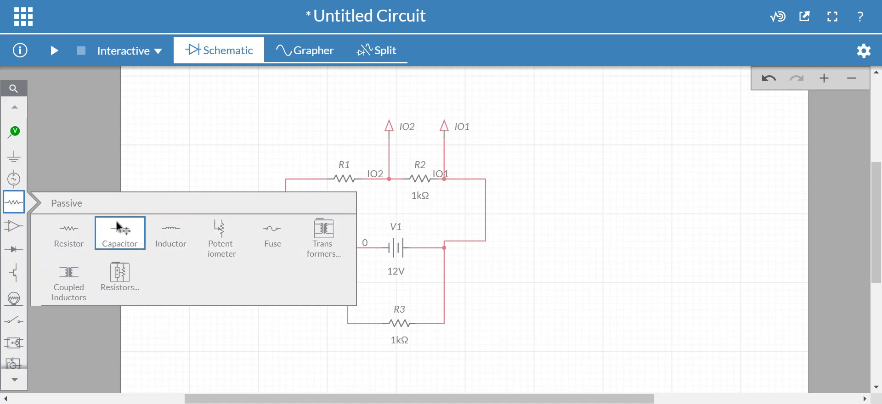
pyautogui.click(17, 227)
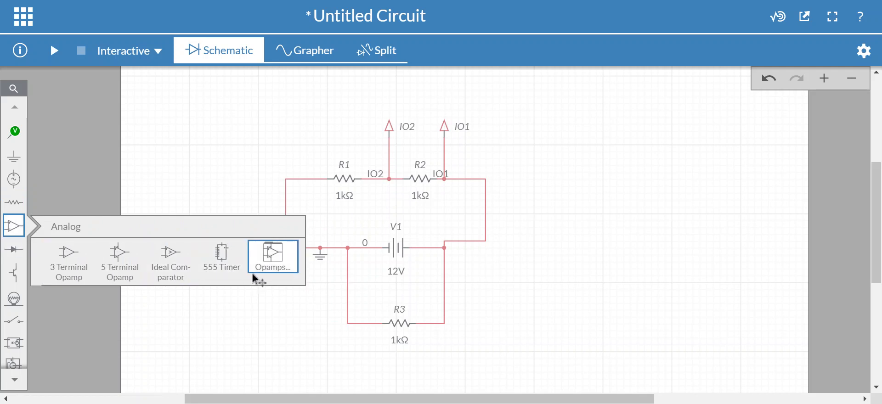
pyautogui.click(16, 256)
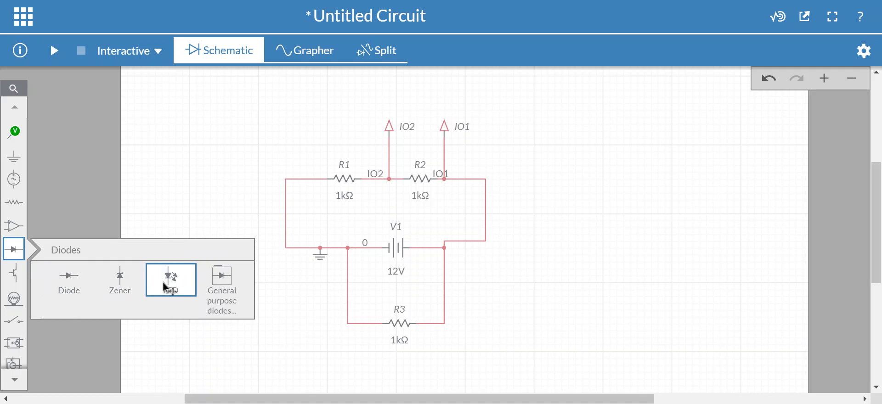
pyautogui.click(14, 273)
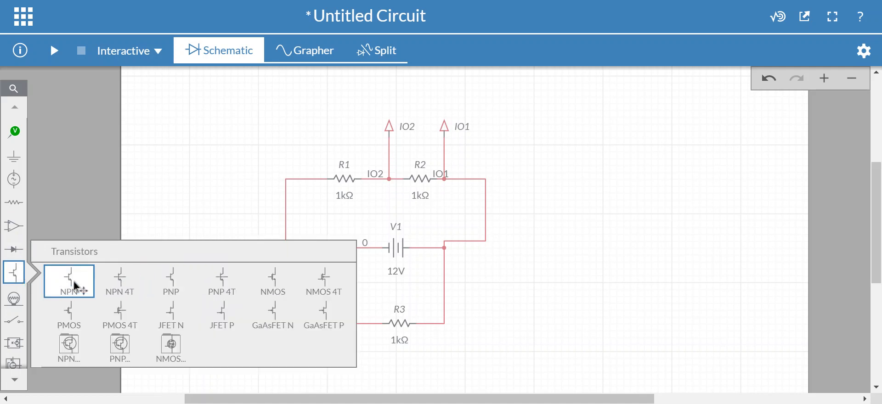
pyautogui.click(14, 299)
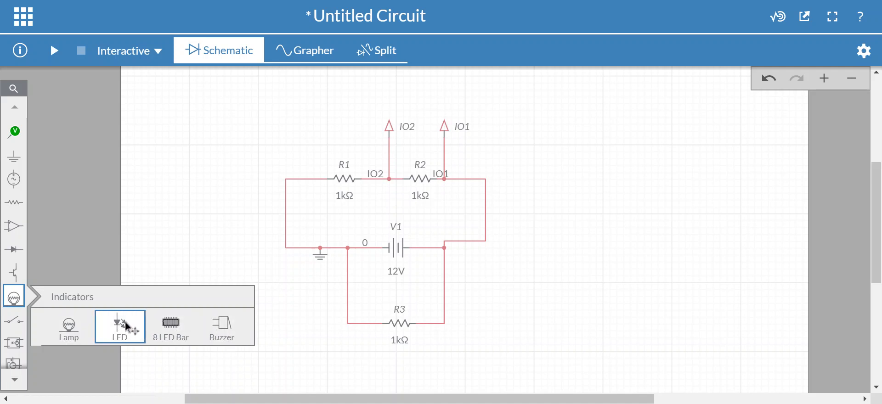
# Step: Place an SPST switch horizontally outside the loop, beyond the 12 V source
pyautogui.click(20, 324)
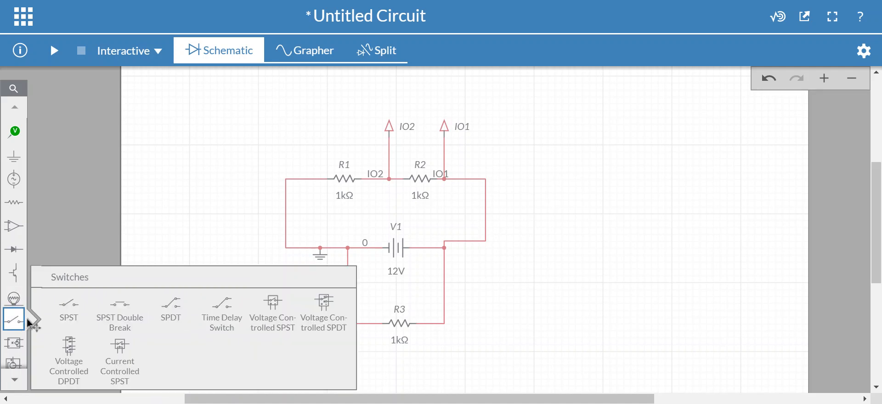
pyautogui.click(69, 318)
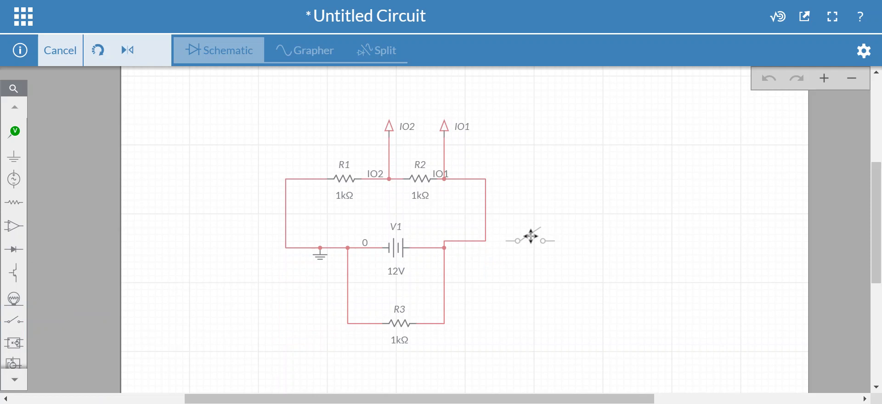
pyautogui.click(531, 236)
pyautogui.click(463, 302)
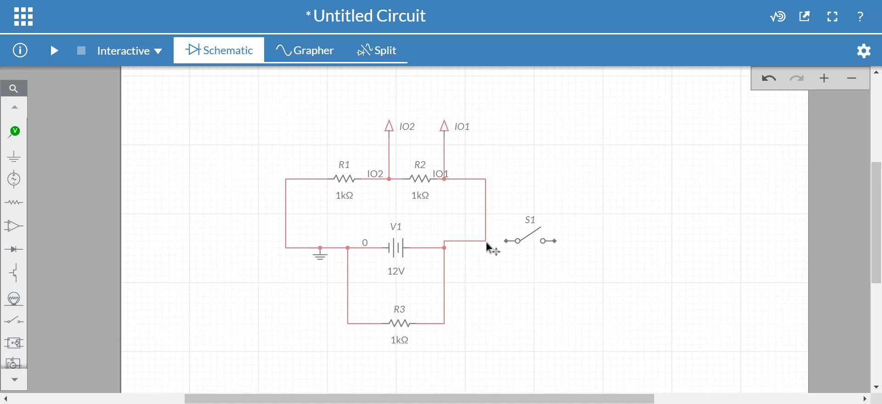
# Step: Wire the switch's near terminal to the junction beside V1 and its far terminal to the wire just beyond R2
pyautogui.click(445, 248)
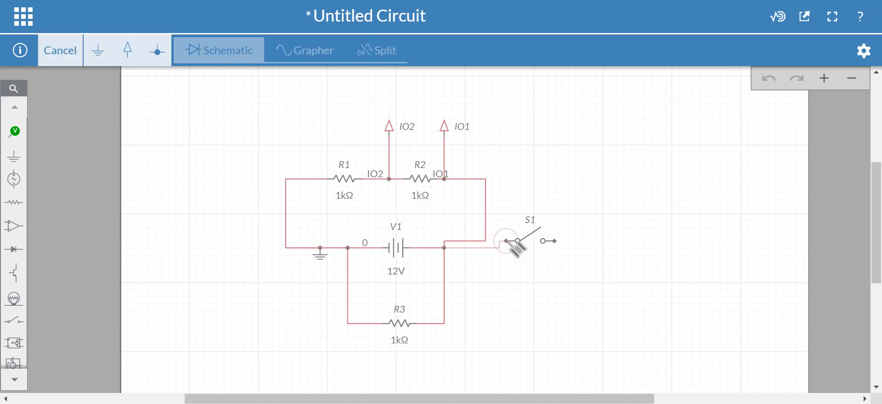
pyautogui.click(506, 241)
pyautogui.click(555, 241)
pyautogui.click(556, 241)
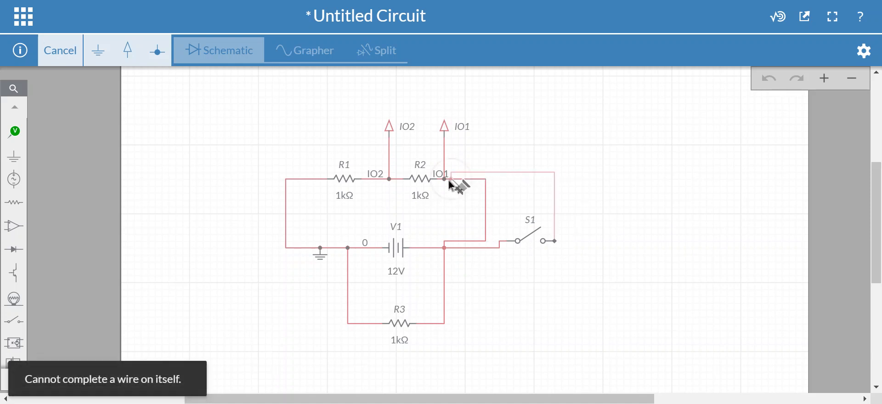
pyautogui.click(452, 180)
pyautogui.click(601, 311)
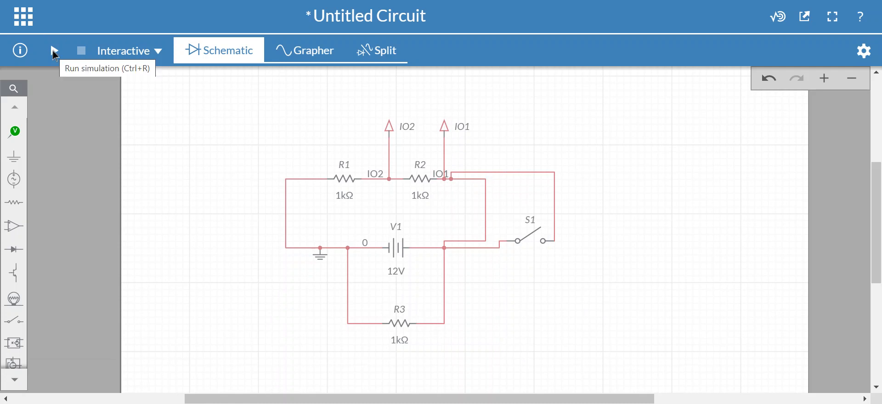
# Step: Run the interactive simulation, try to toggle switch S1, and stop the simulation
pyautogui.click(53, 52)
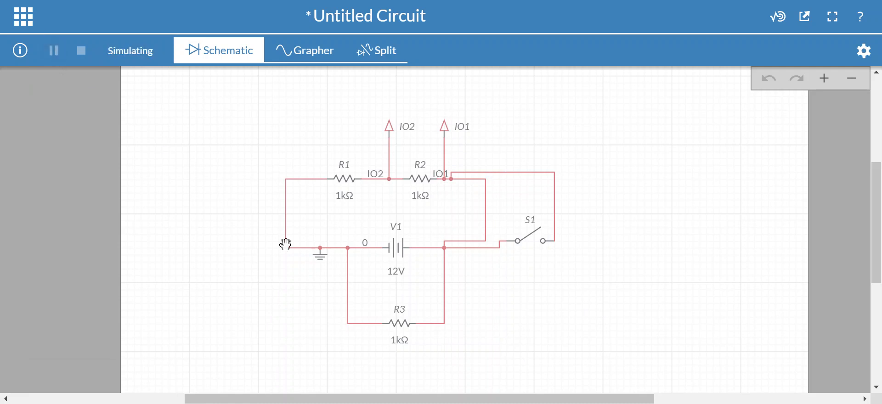
pyautogui.click(533, 239)
pyautogui.click(537, 242)
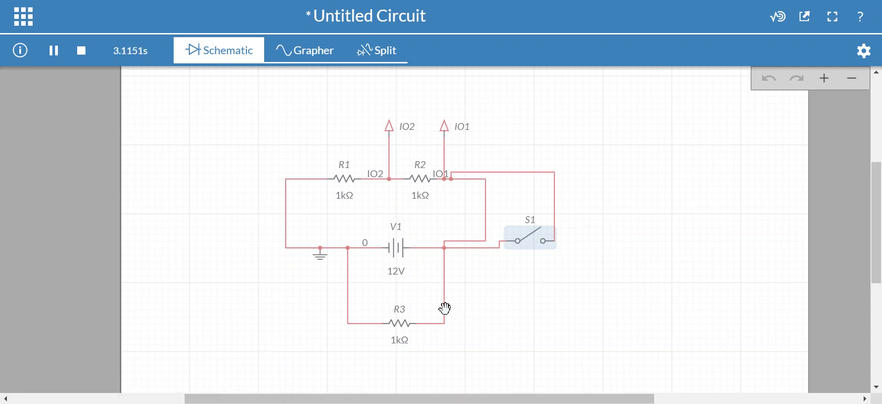
pyautogui.click(81, 51)
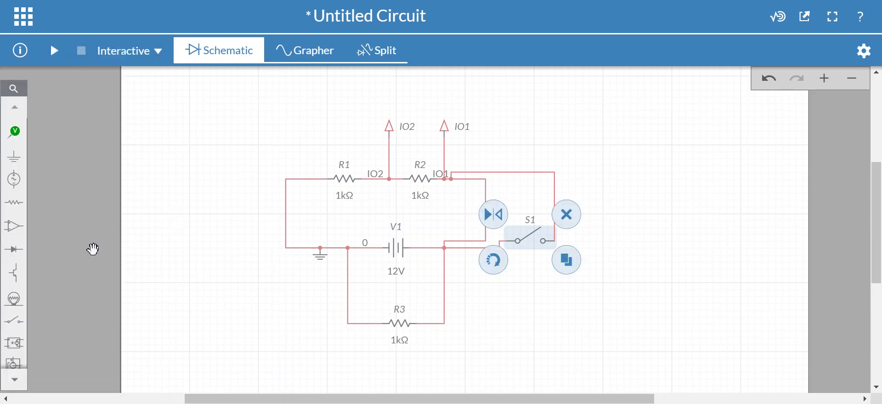
# Step: Place a 2-input AND gate in the empty area above and to the left of R1
pyautogui.click(15, 381)
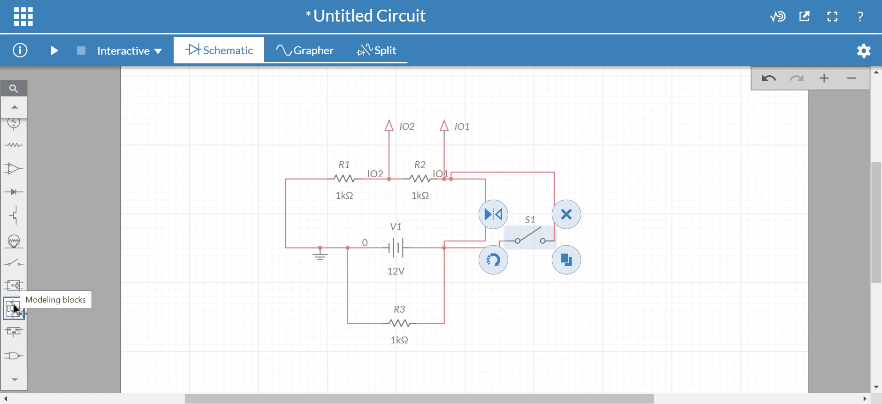
pyautogui.click(21, 363)
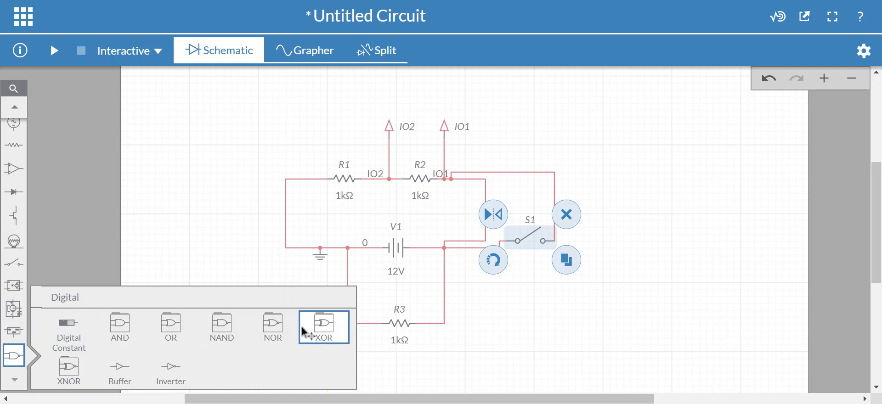
pyautogui.click(120, 333)
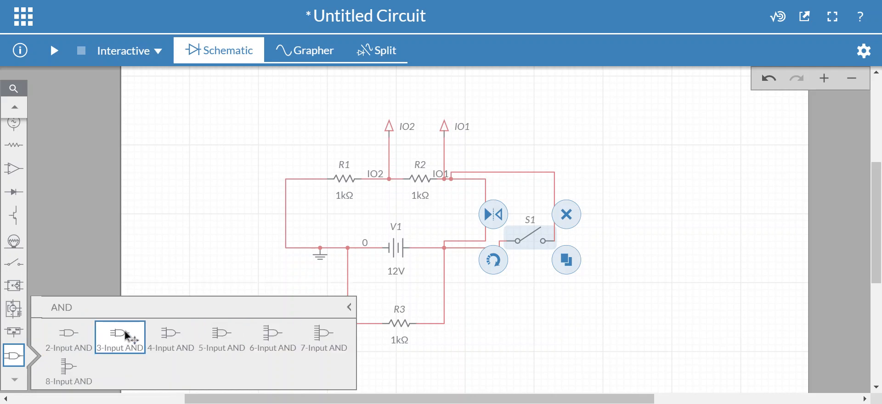
pyautogui.click(76, 350)
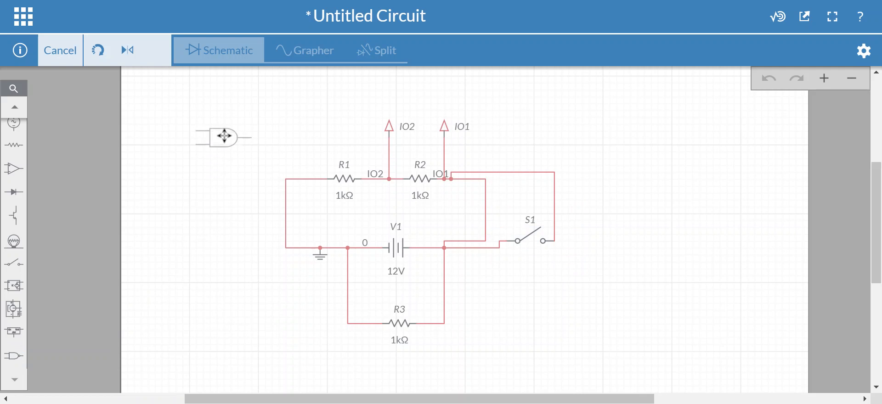
pyautogui.click(224, 136)
pyautogui.click(233, 233)
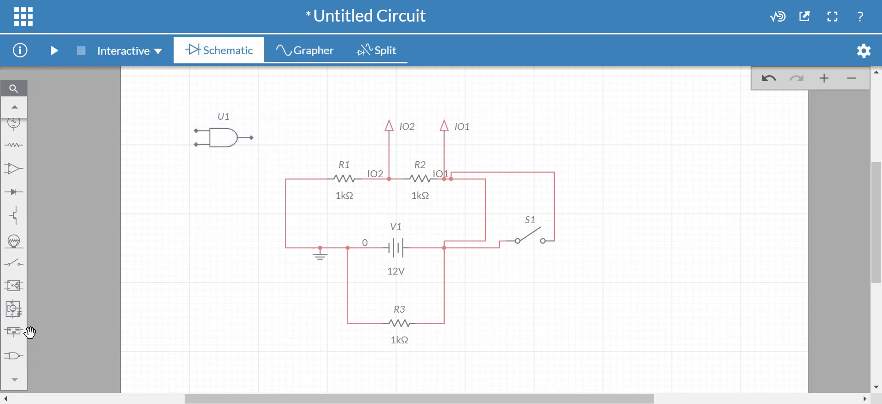
pyautogui.click(224, 141)
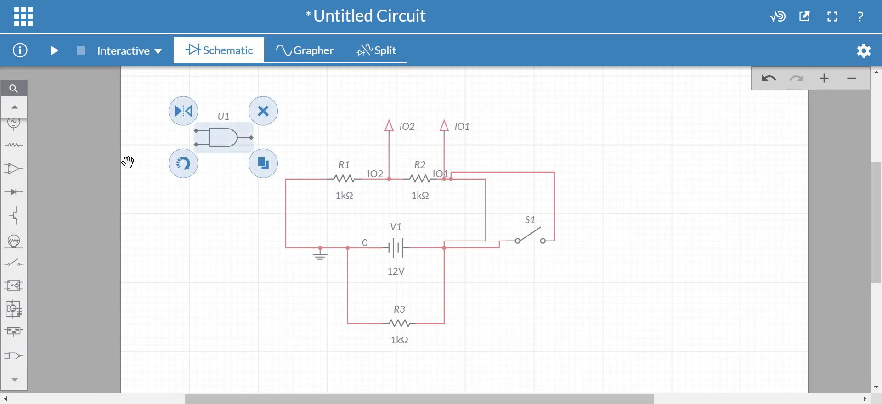
pyautogui.scroll(1, 199, 242)
pyautogui.moveTo(199, 242); pyautogui.dragTo(199, 243)
pyautogui.click(185, 162)
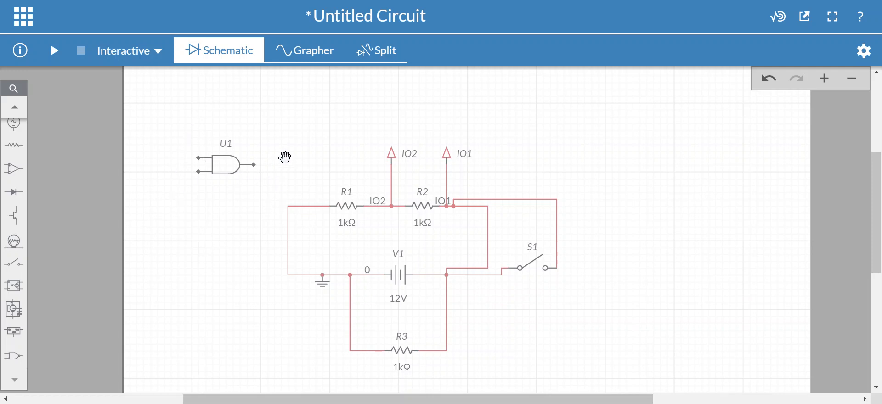
# Step: Attach a digital constant to the AND gate's upper input and move it up, clear of the gate
pyautogui.click(14, 358)
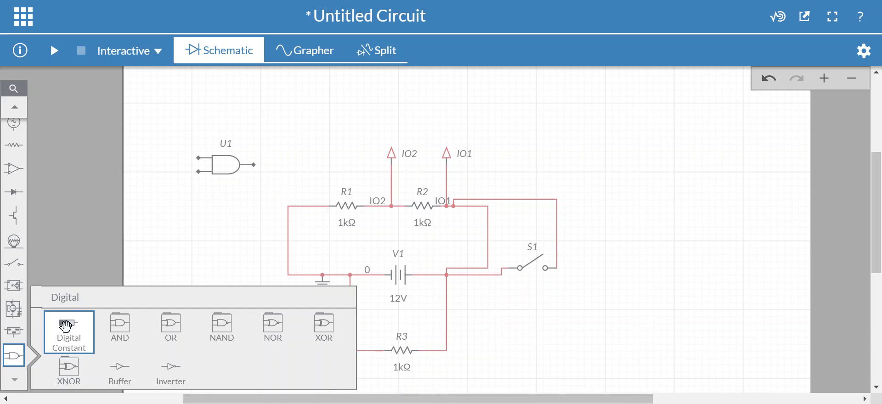
pyautogui.click(66, 327)
pyautogui.click(184, 159)
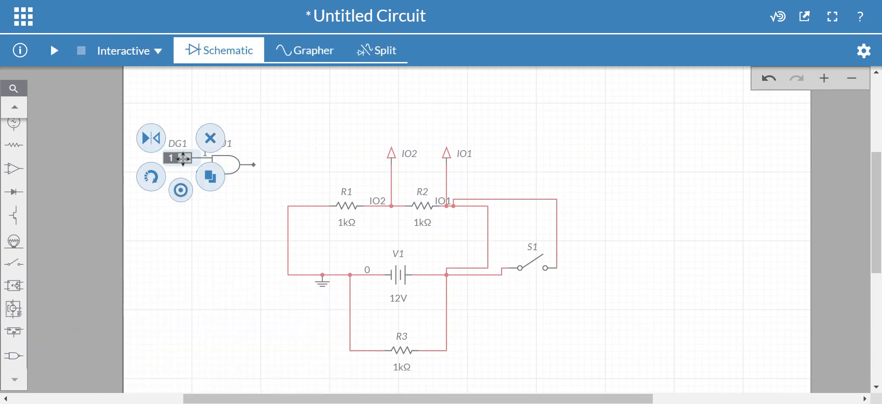
pyautogui.click(196, 268)
pyautogui.moveTo(177, 158); pyautogui.dragTo(177, 130)
pyautogui.click(189, 277)
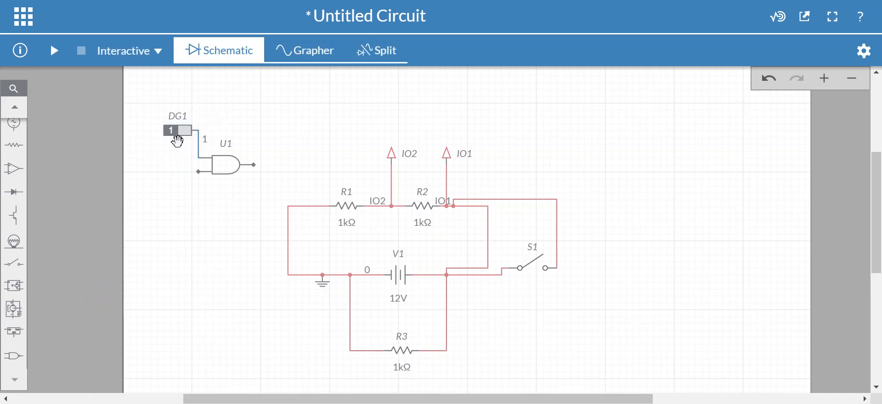
pyautogui.click(171, 131)
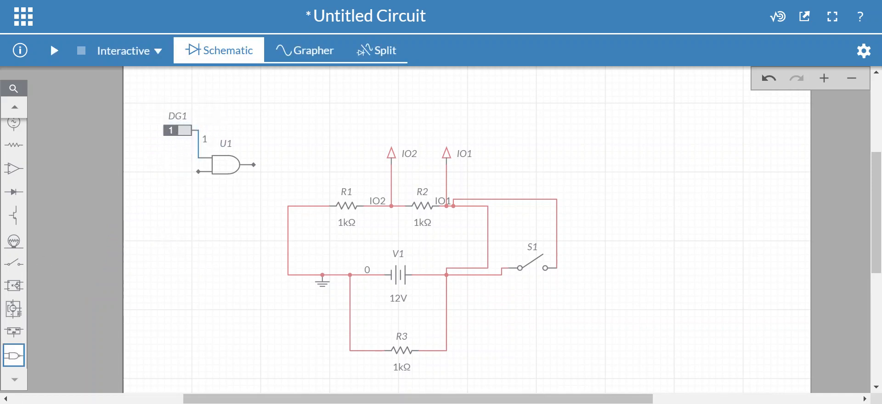
# Step: Attach a second digital constant to the AND gate's lower input and move it down, clear of the gate
pyautogui.click(15, 357)
pyautogui.click(69, 337)
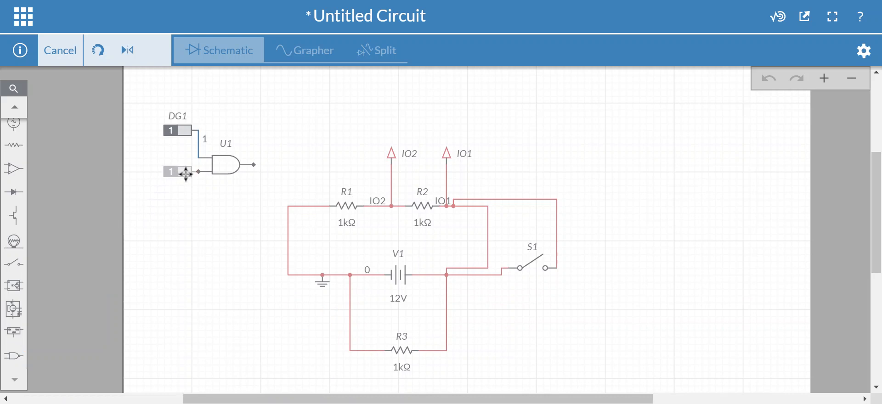
pyautogui.click(185, 173)
pyautogui.click(201, 296)
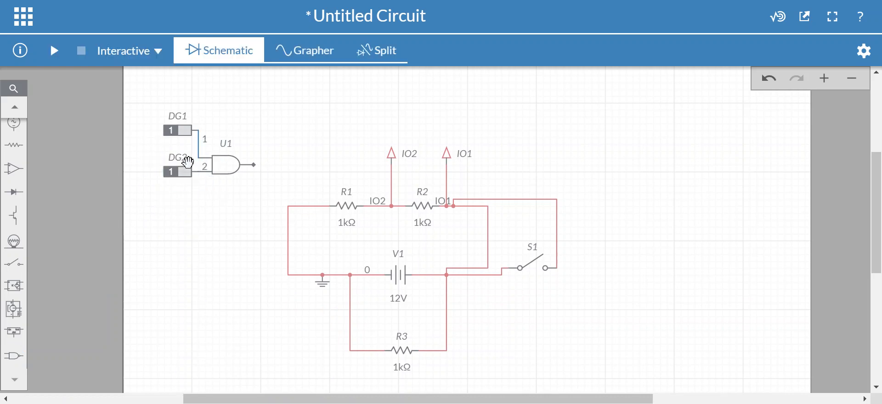
pyautogui.moveTo(178, 171); pyautogui.dragTo(181, 199)
pyautogui.click(204, 302)
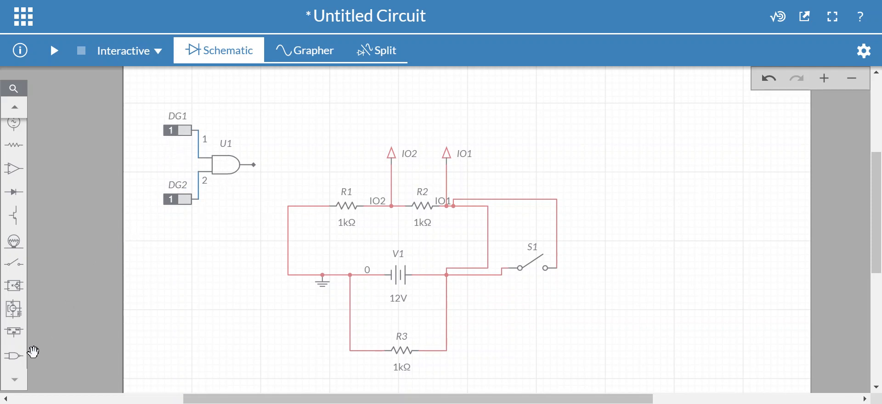
# Step: Attach a digital probe to the AND gate's output pin
pyautogui.click(21, 109)
pyautogui.click(21, 110)
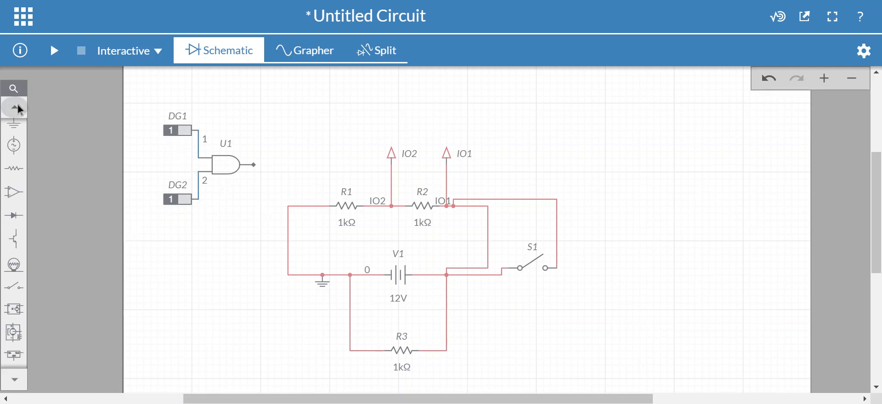
pyautogui.click(21, 111)
pyautogui.click(14, 132)
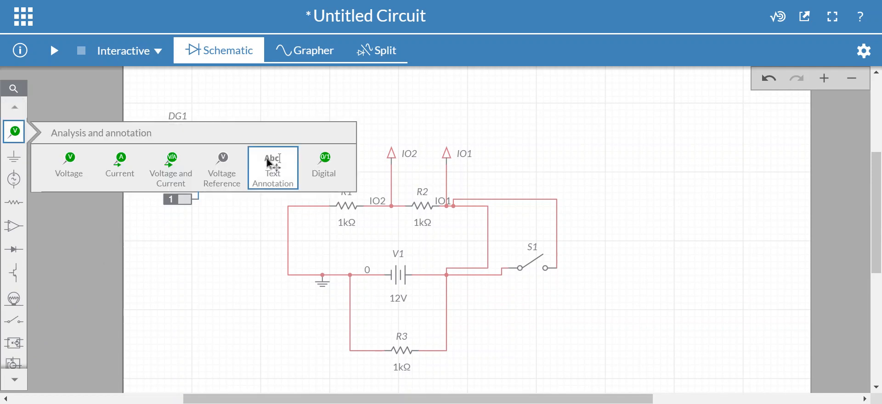
pyautogui.click(325, 162)
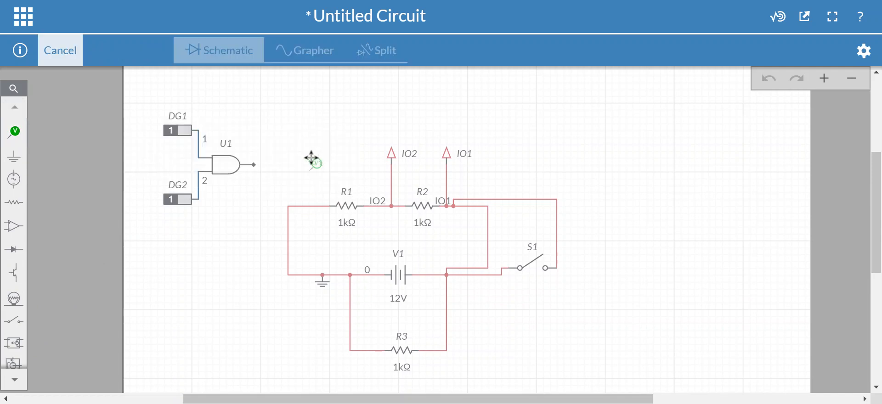
pyautogui.click(261, 150)
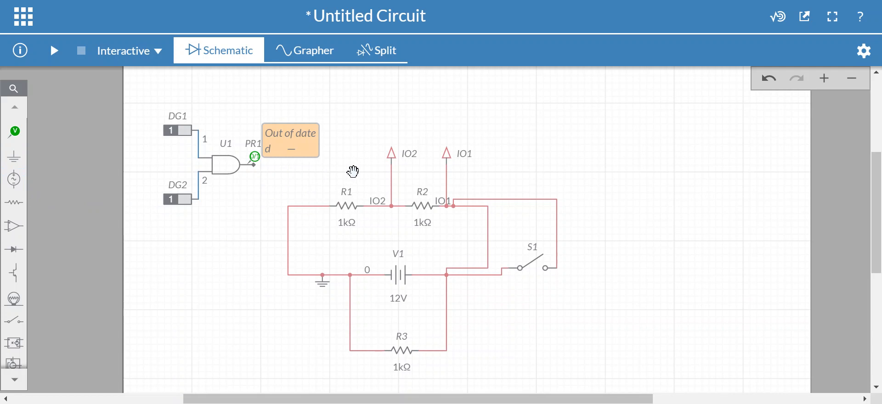
# Step: Place a connector beside the AND gate, rotate it to point away from the gate, and wire it to the gate's output
pyautogui.click(14, 157)
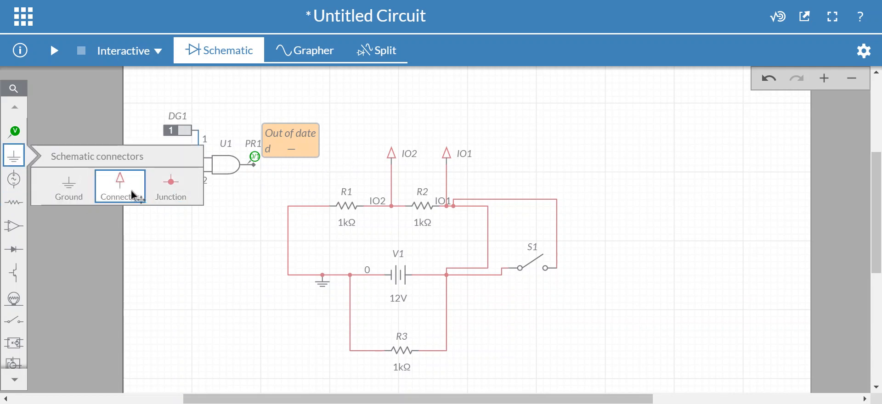
pyautogui.click(171, 186)
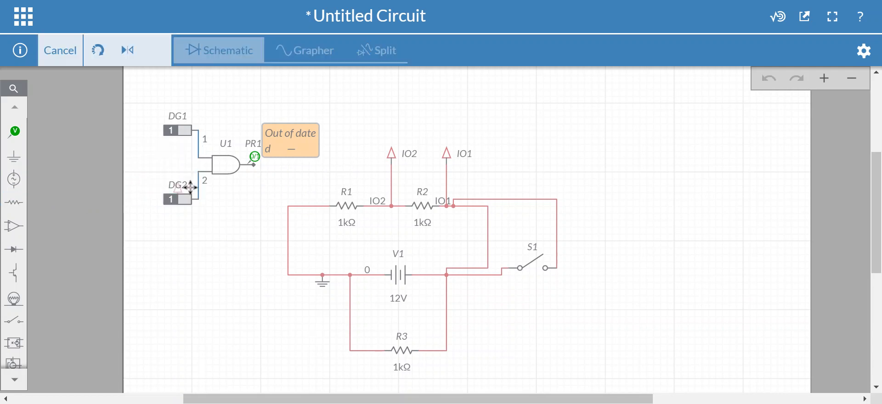
pyautogui.click(284, 170)
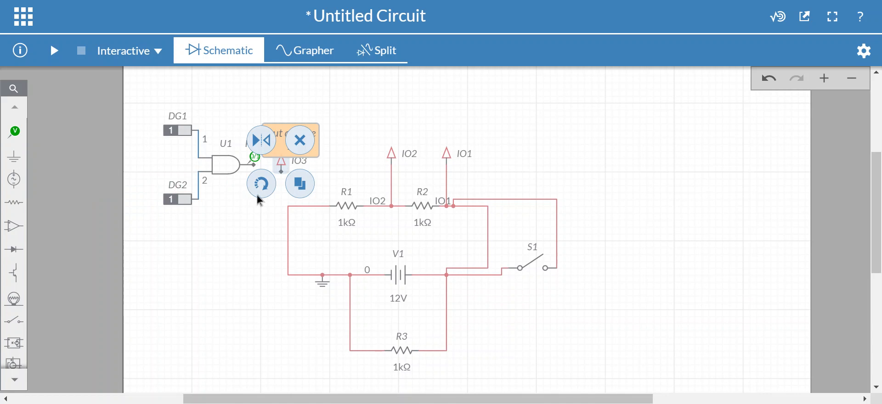
pyautogui.moveTo(296, 172); pyautogui.dragTo(326, 168)
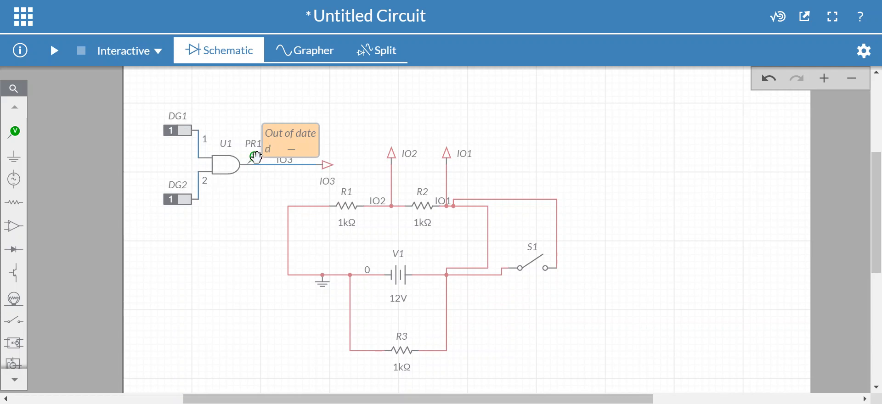
# Step: Run the interactive simulation, switch digital constants DG1 and DG2 to 0, and stop the simulation
pyautogui.click(256, 157)
pyautogui.moveTo(257, 232); pyautogui.dragTo(254, 257)
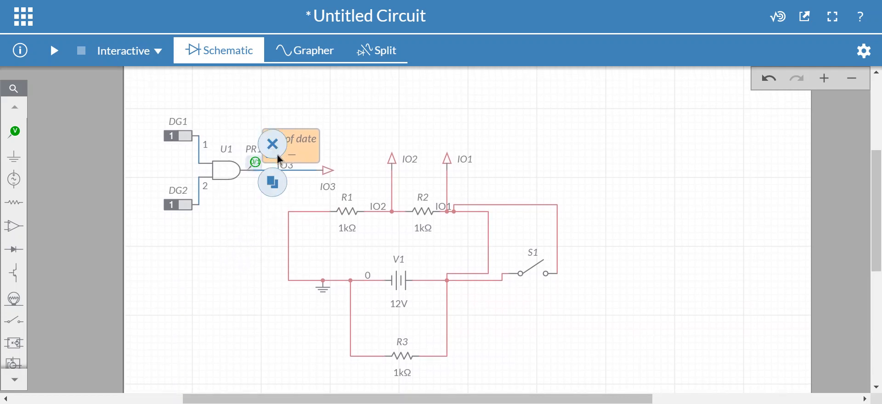
pyautogui.click(55, 52)
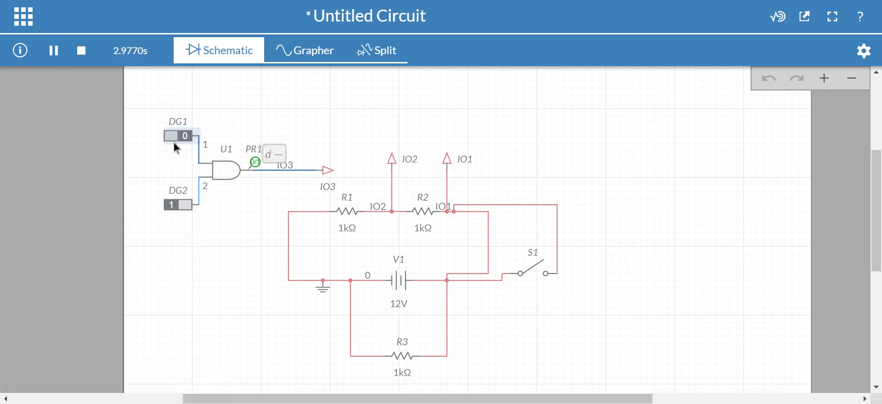
pyautogui.click(174, 205)
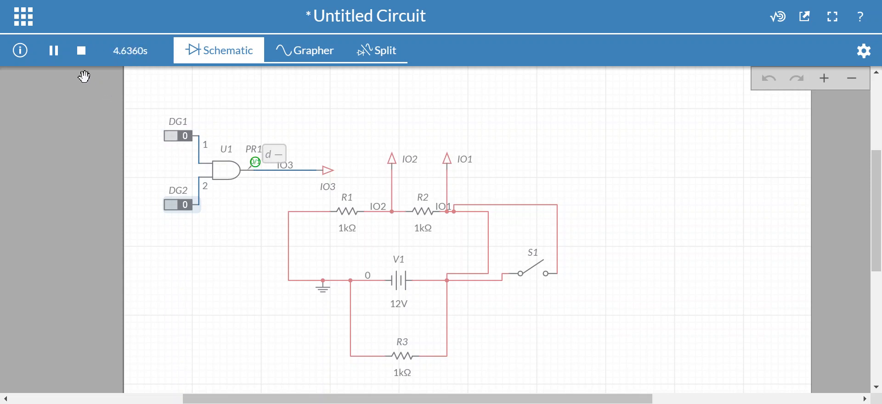
pyautogui.click(81, 50)
# Step: Delete the digital probe at the AND gate's output and place a new one on the wire between the gate and connector IO3
pyautogui.click(256, 161)
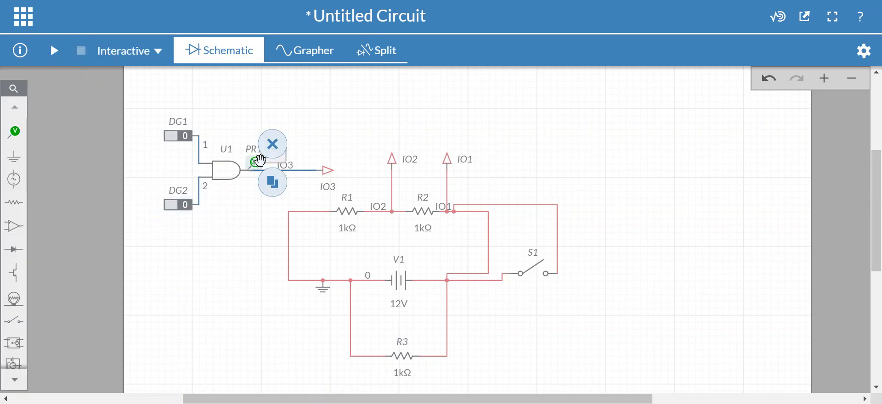
pyautogui.click(281, 146)
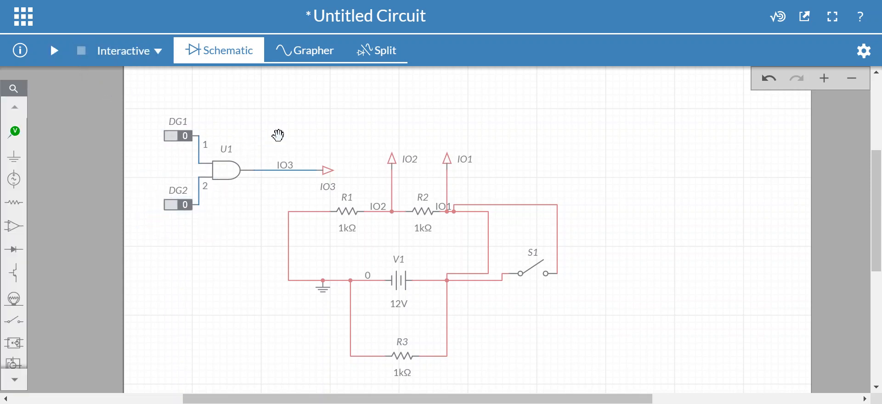
pyautogui.click(22, 133)
pyautogui.click(325, 163)
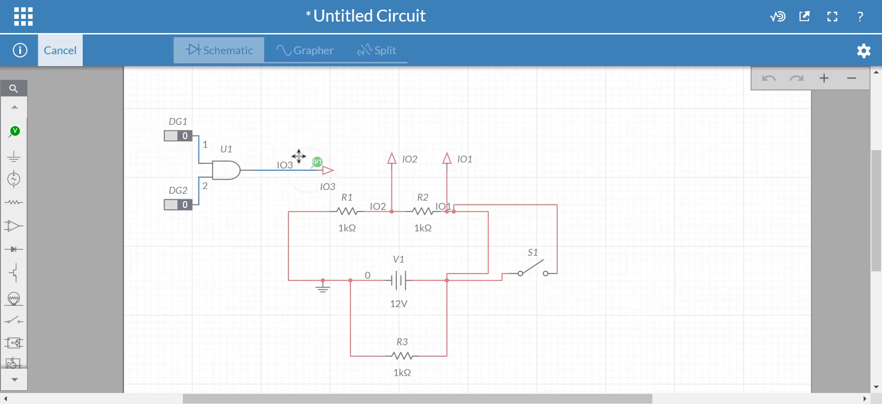
pyautogui.click(270, 158)
pyautogui.click(234, 258)
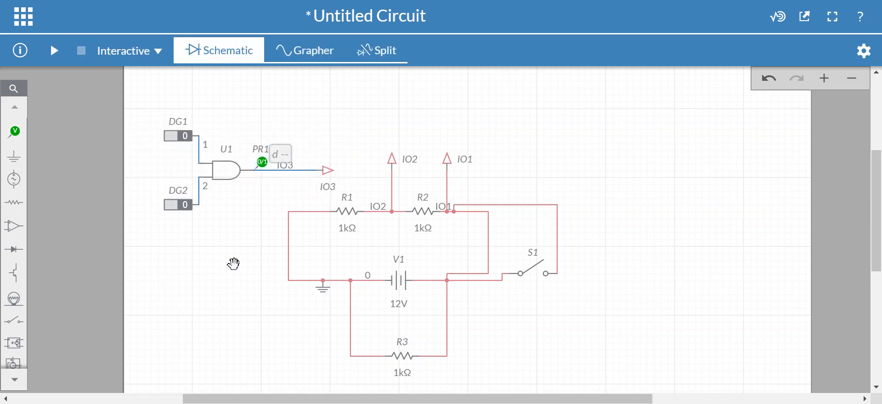
# Step: Run the interactive simulation, switch DG1 and DG2 to 1, and stop the simulation
pyautogui.click(53, 50)
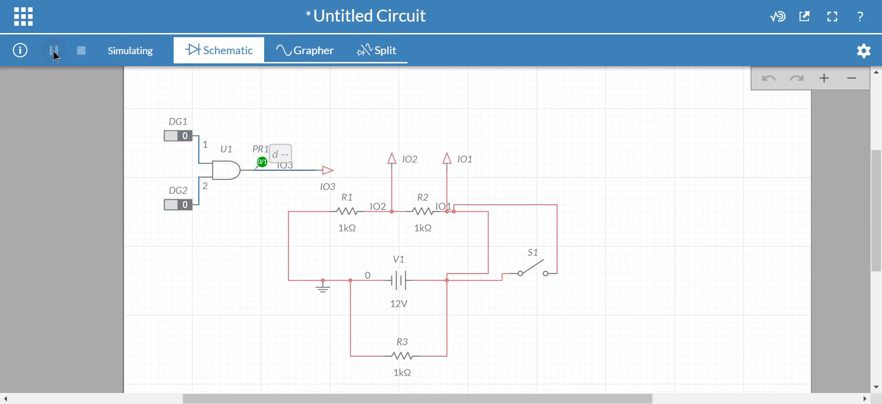
pyautogui.click(192, 143)
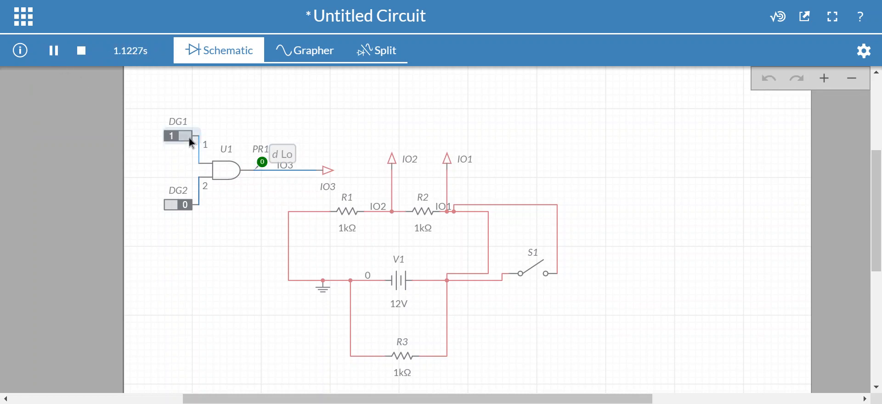
pyautogui.click(188, 206)
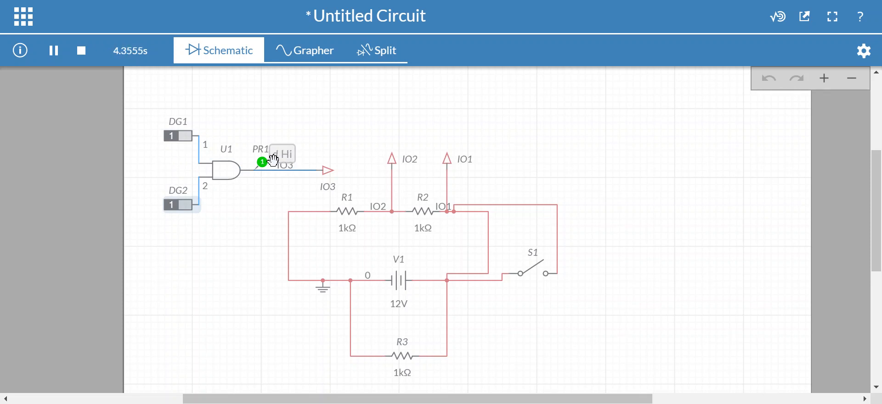
pyautogui.click(84, 51)
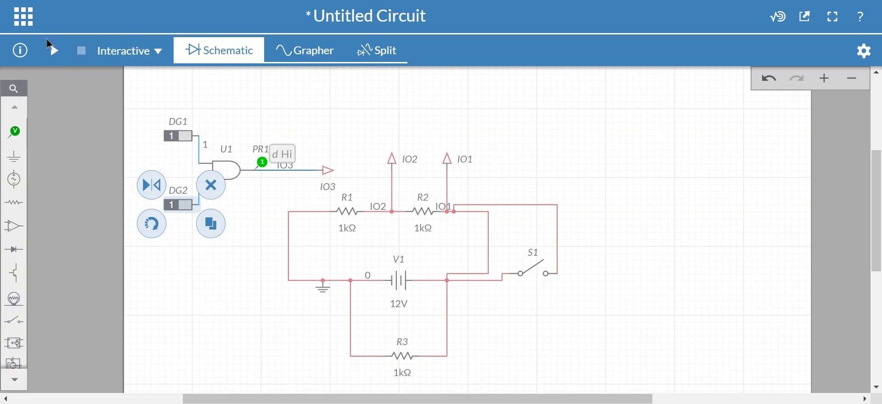
# Step: Simulate the AND gate again, switching DG1 and DG2 to 0 and back to 1, and stop the simulation
pyautogui.click(54, 49)
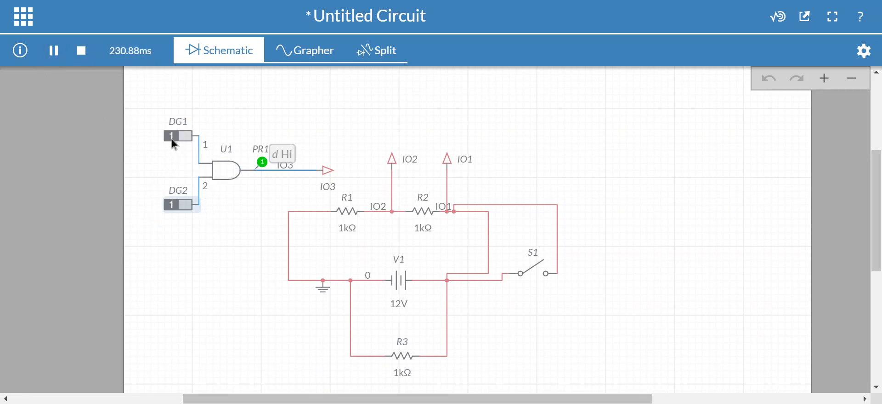
pyautogui.click(173, 138)
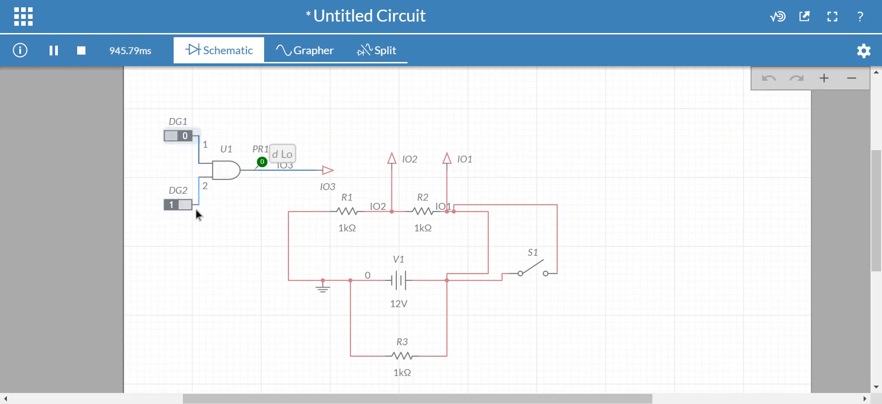
pyautogui.click(174, 206)
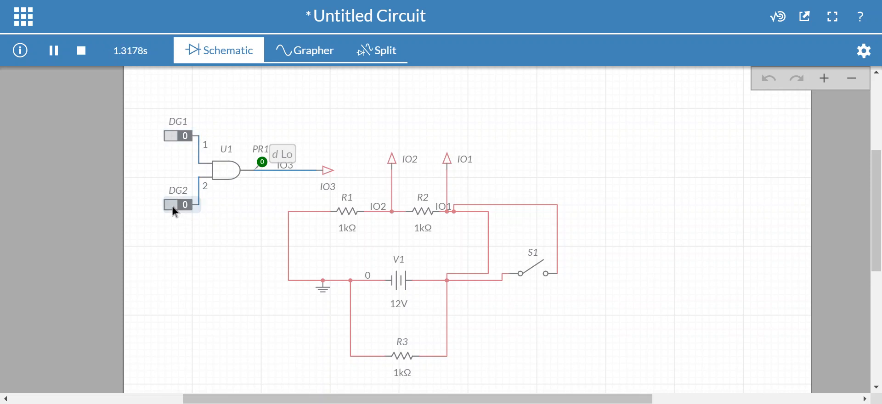
pyautogui.click(188, 138)
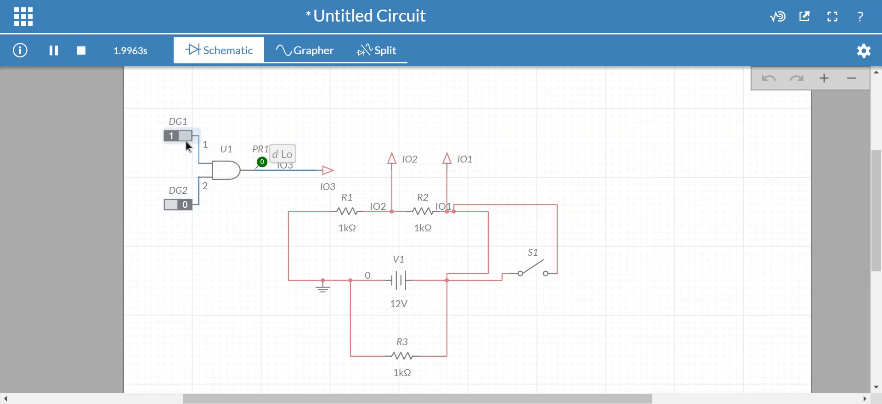
pyautogui.click(186, 206)
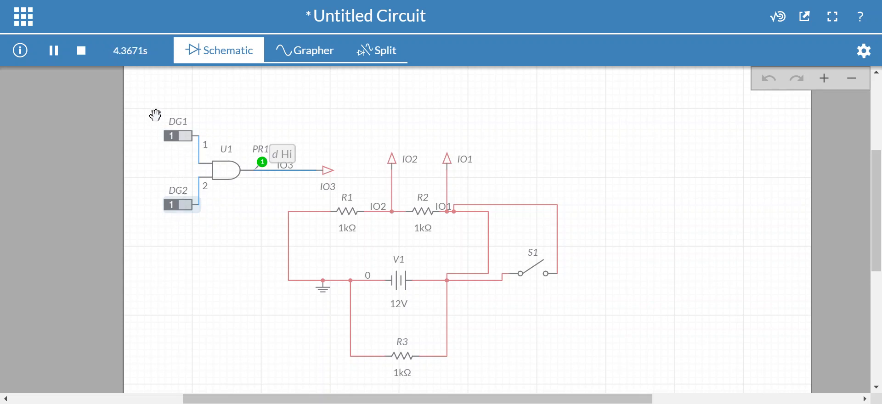
pyautogui.click(81, 51)
pyautogui.click(94, 245)
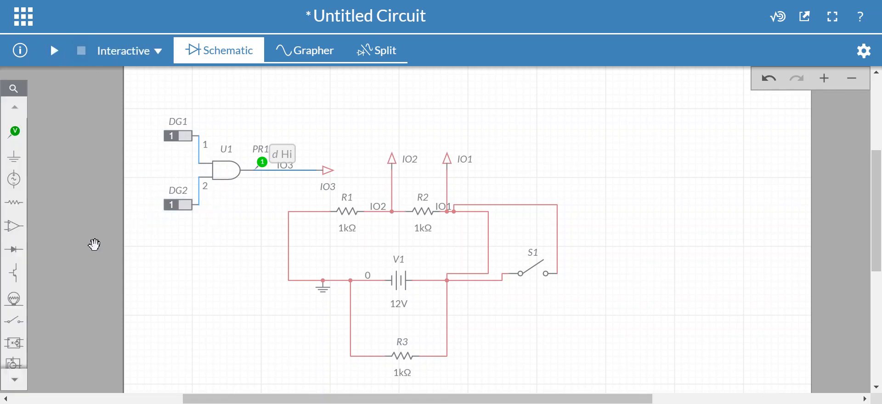
pyautogui.scroll(-2, 25, 371)
pyautogui.click(21, 360)
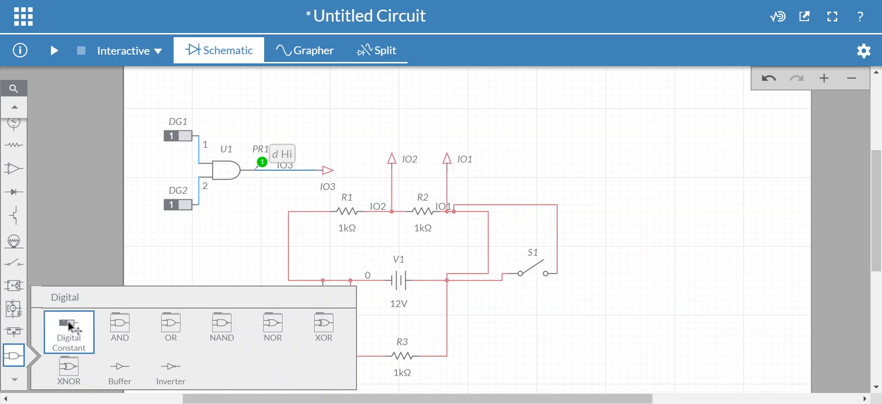
pyautogui.click(22, 112)
pyautogui.click(20, 134)
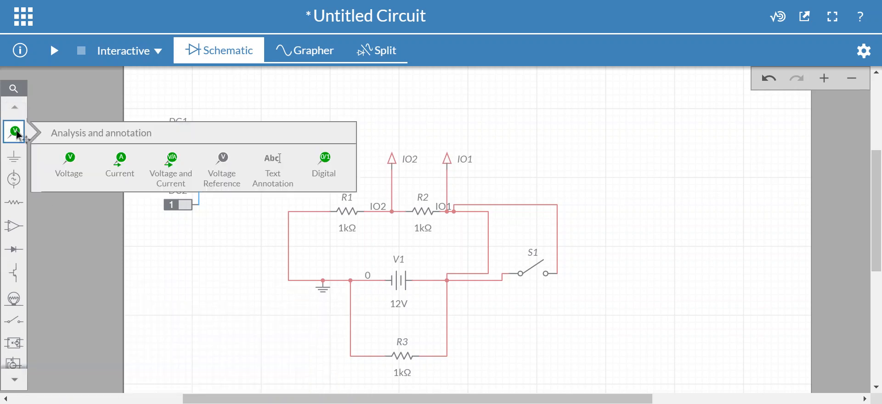
pyautogui.click(205, 347)
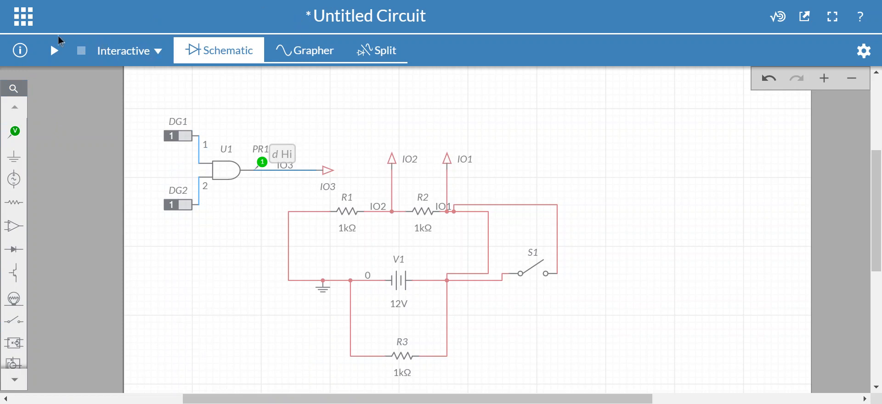
pyautogui.click(26, 19)
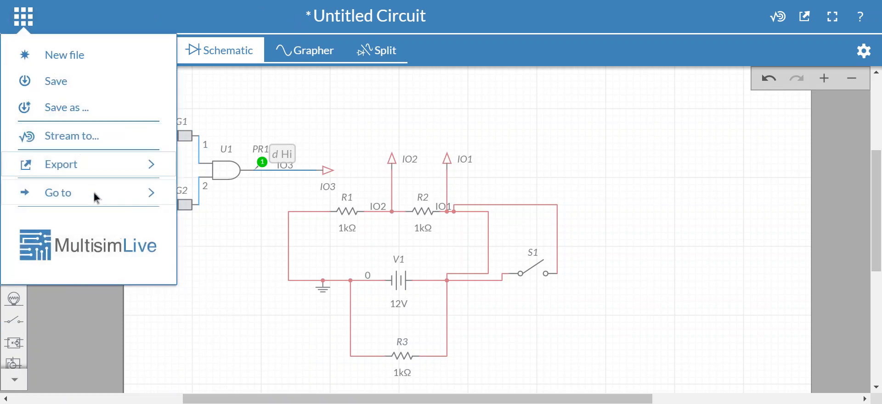
pyautogui.moveTo(115, 193)
pyautogui.click(224, 196)
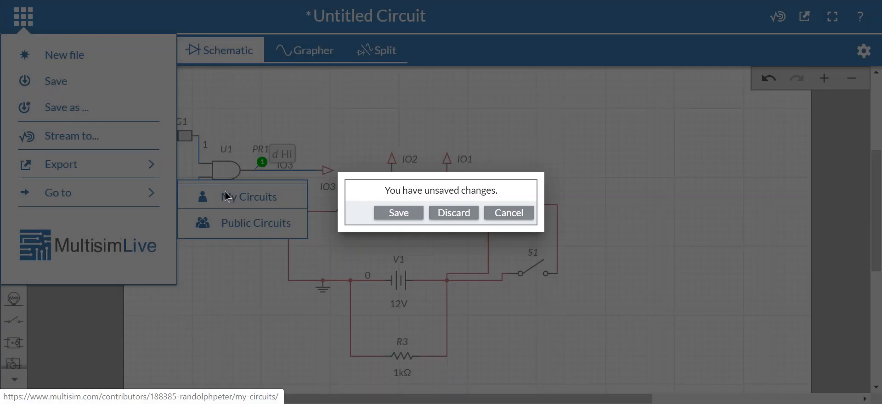
pyautogui.click(509, 213)
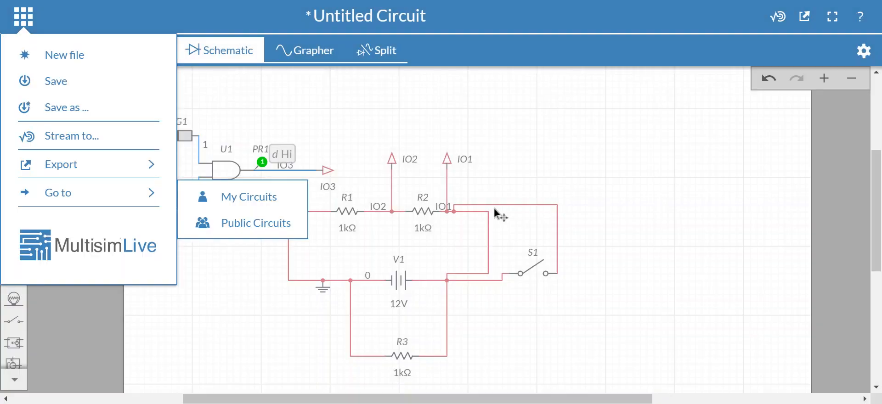
pyautogui.click(427, 157)
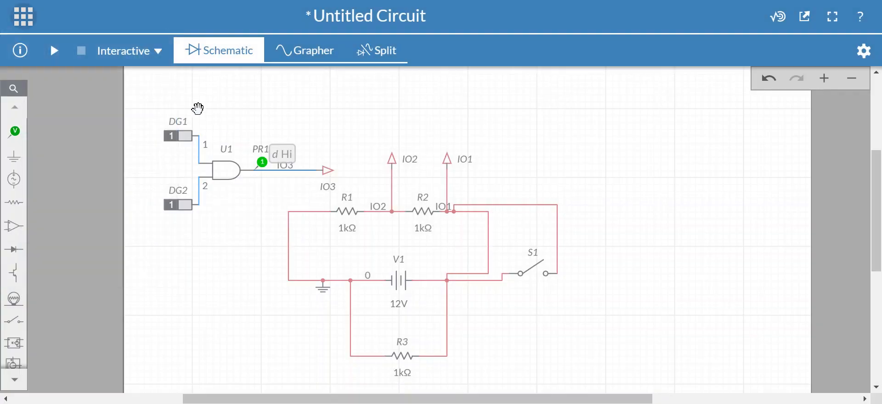
pyautogui.click(20, 23)
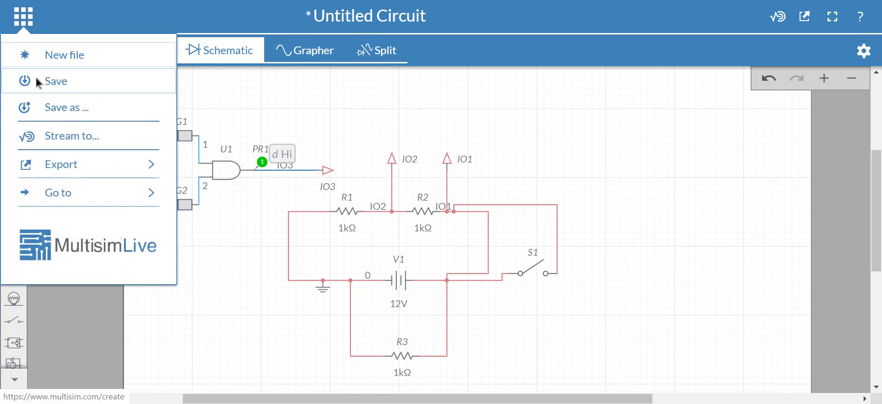
pyautogui.click(54, 168)
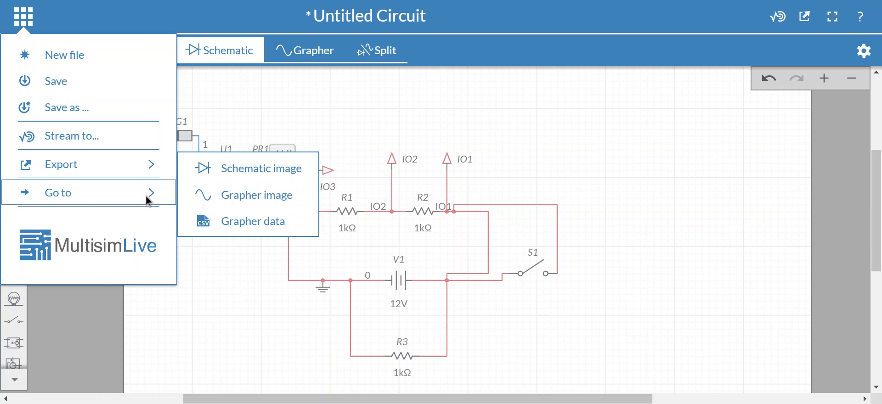
pyautogui.moveTo(148, 201)
pyautogui.click(242, 197)
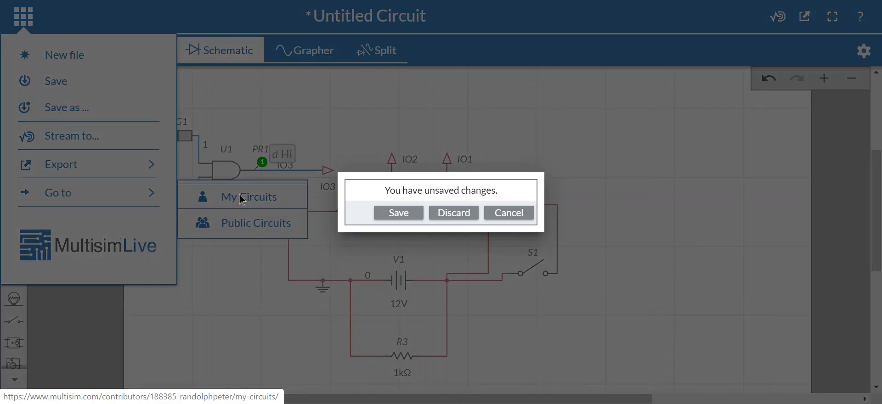
pyautogui.click(510, 214)
# Step: Save the untitled circuit as a new circuit named "lecture ex"
pyautogui.click(102, 113)
pyautogui.moveTo(489, 151); pyautogui.dragTo(321, 174)
pyautogui.write('lecture')
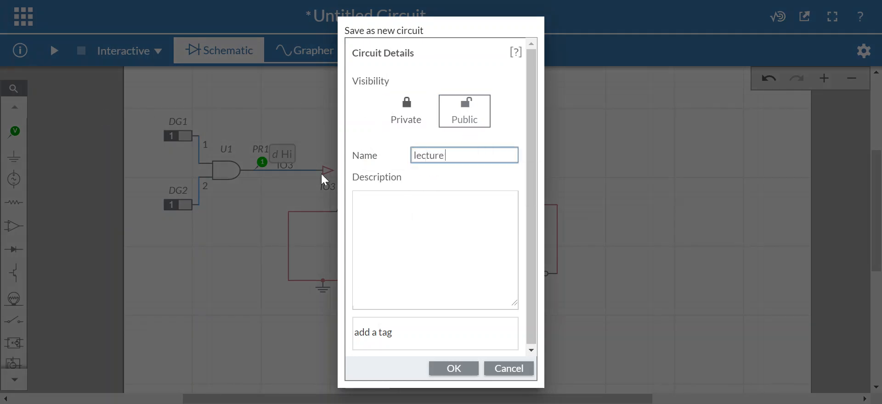
pyautogui.write(' dem')
pyautogui.press('BackSpace')
pyautogui.press('BackSpace')
pyautogui.press('BackSpace')
pyautogui.write('ex')
pyautogui.click(452, 367)
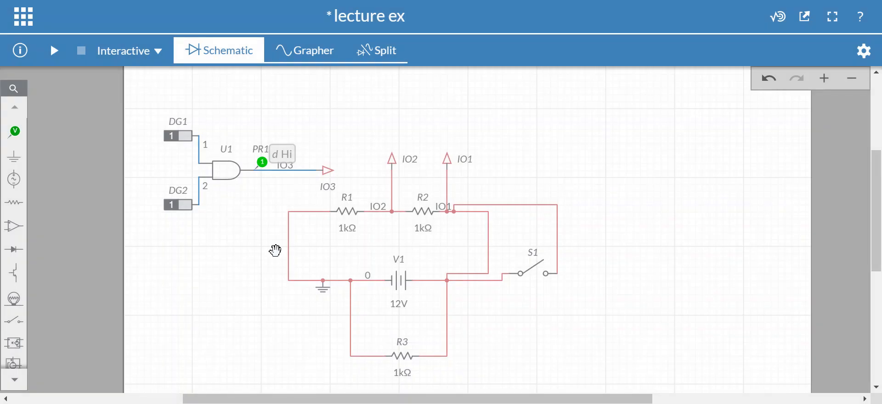
# Step: Go to the My Circuits page listing the saved circuits
pyautogui.click(23, 17)
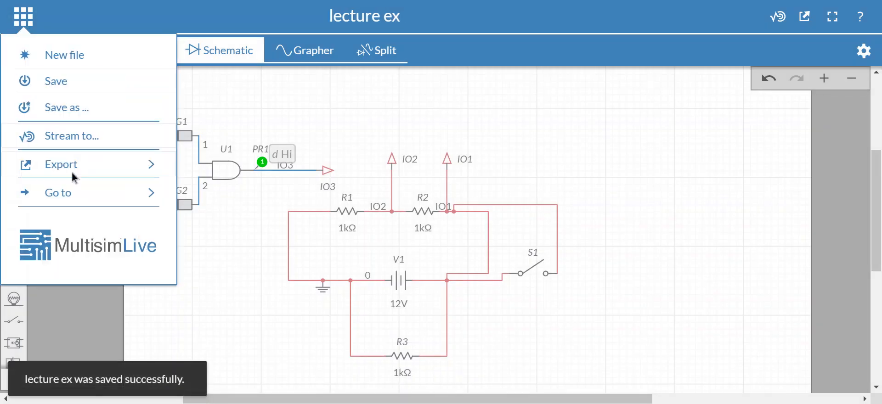
pyautogui.moveTo(102, 199)
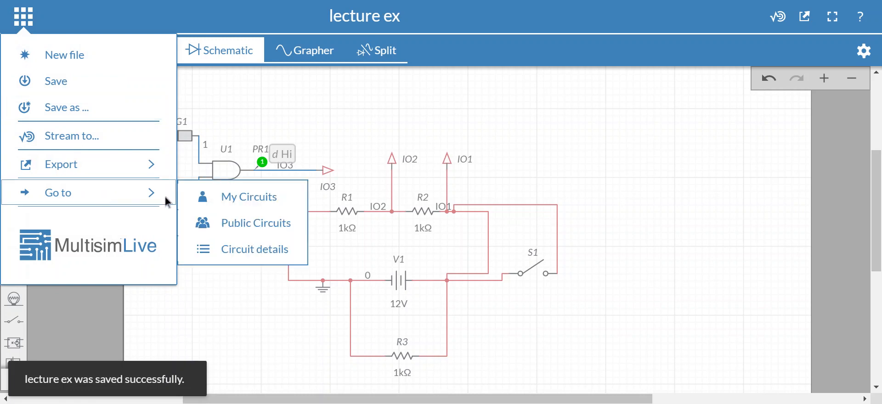
pyautogui.click(227, 202)
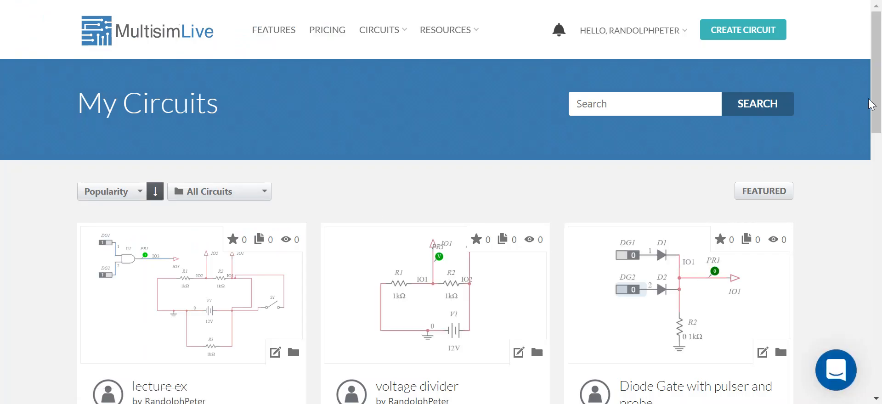
# Step: Find the saved circuit "LED on and off" among the saved circuits and open it in the schematic editor
pyautogui.moveTo(876, 103); pyautogui.dragTo(877, 272)
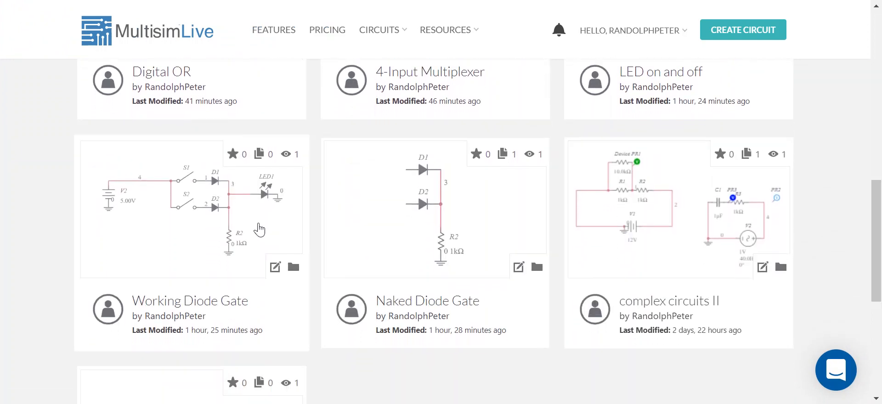
pyautogui.moveTo(878, 241); pyautogui.dragTo(878, 116)
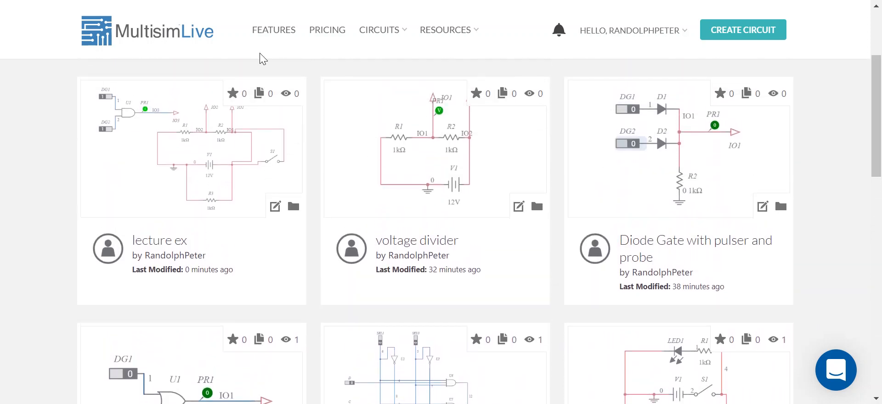
pyautogui.scroll(-4, 480, 135)
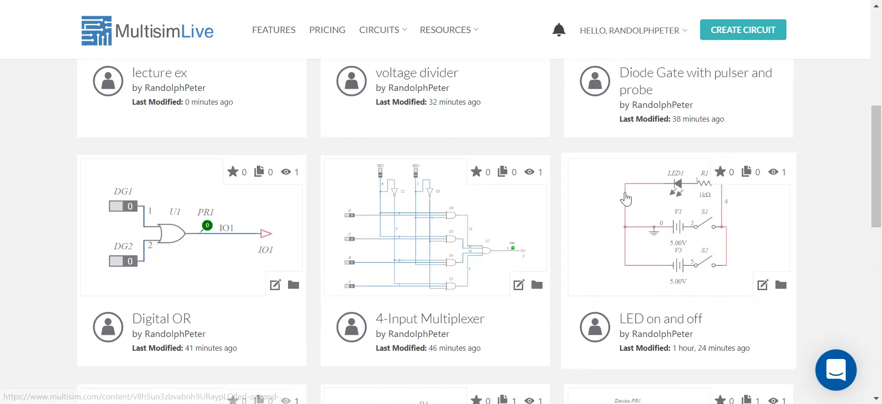
pyautogui.click(699, 213)
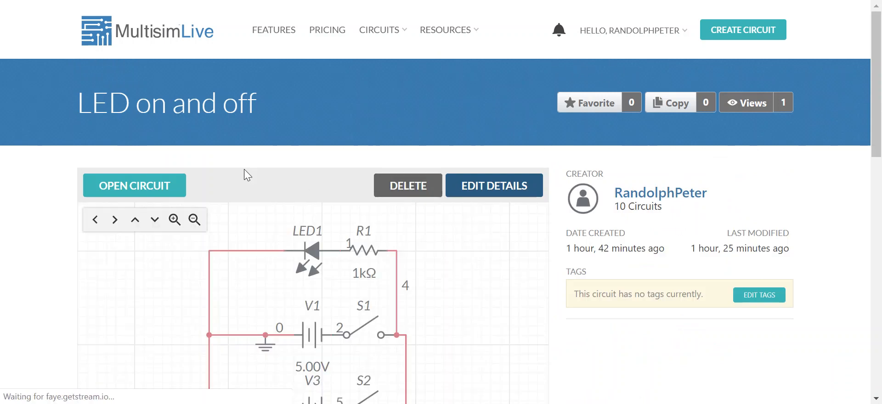
pyautogui.click(160, 187)
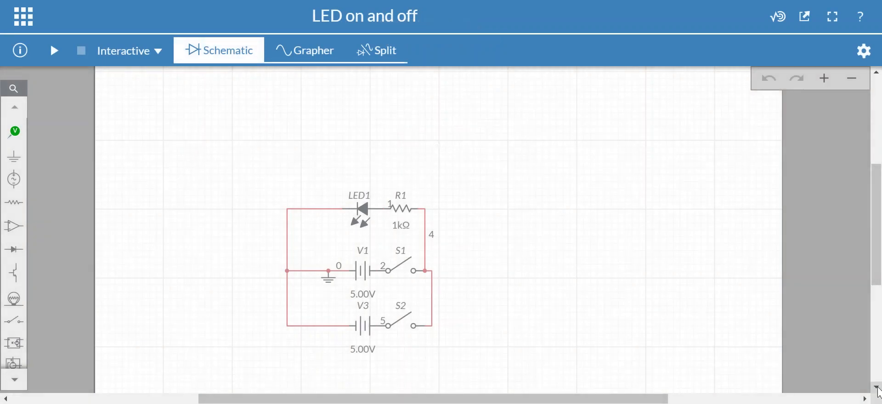
# Step: Trace the loop through battery V3, switch S2 and LED1 by selecting its wires and components in turn
pyautogui.click(877, 387)
pyautogui.click(877, 388)
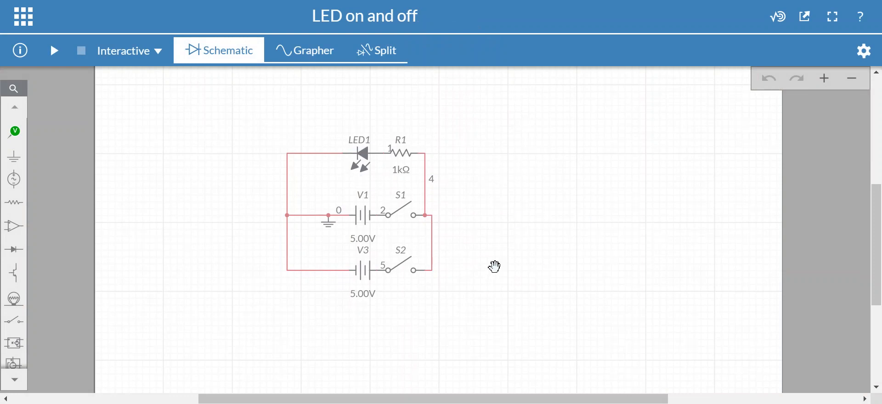
pyautogui.click(298, 274)
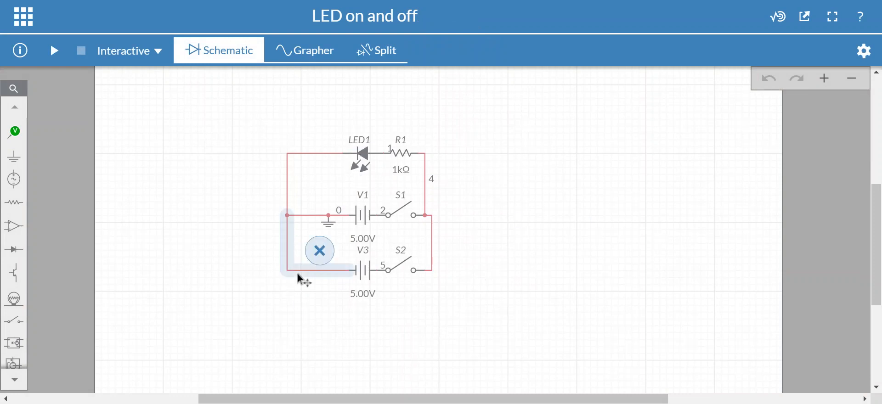
pyautogui.click(365, 264)
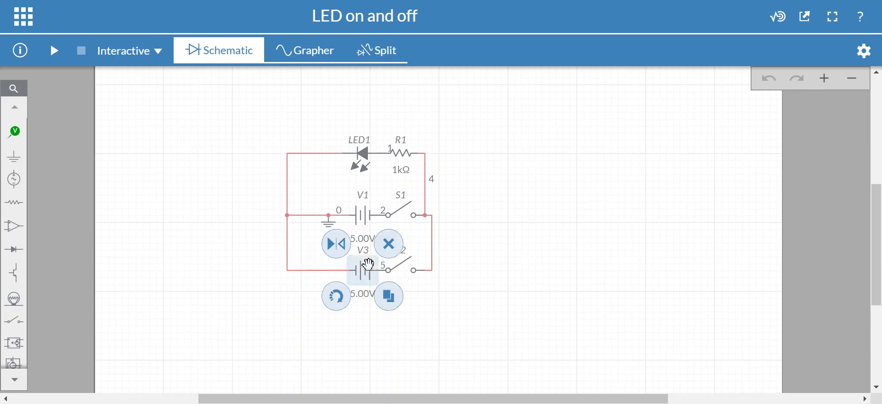
pyautogui.click(403, 266)
pyautogui.click(432, 221)
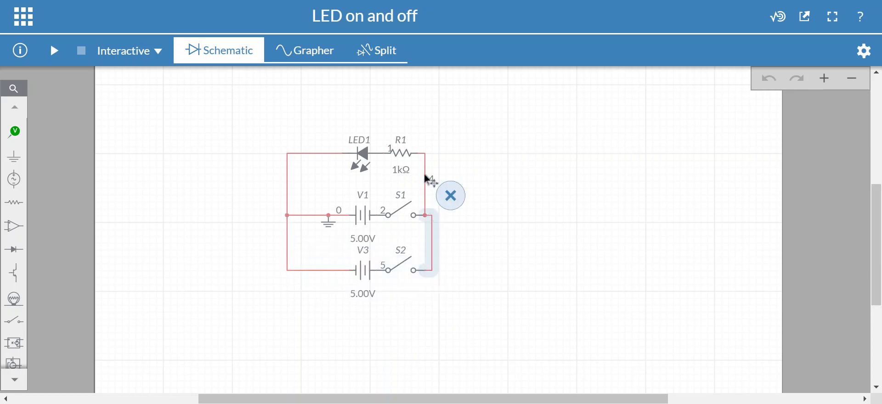
pyautogui.click(317, 157)
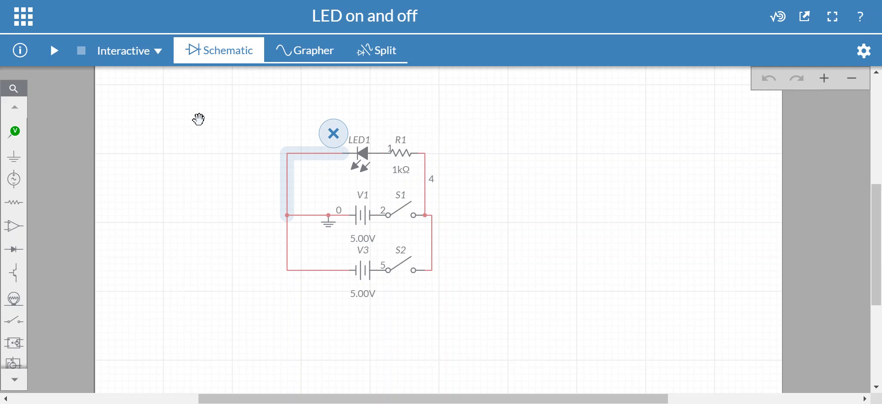
pyautogui.click(199, 121)
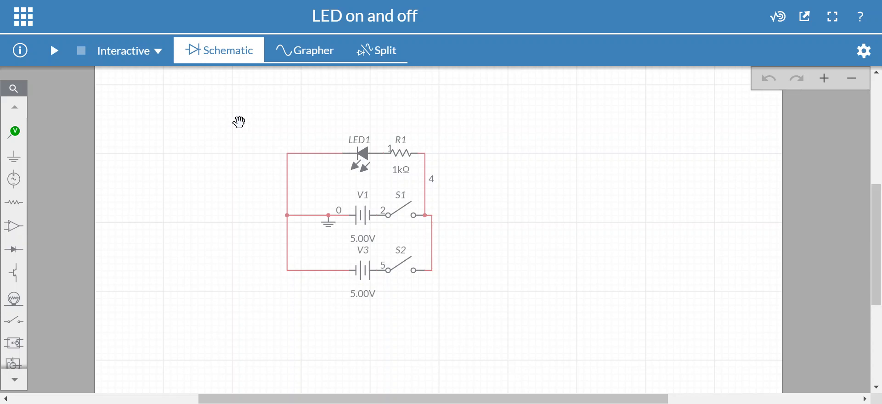
# Step: Select the entire LED circuit, shift it slightly to the right on the sheet, and clear the selection
pyautogui.moveTo(239, 125); pyautogui.dragTo(486, 331)
pyautogui.moveTo(423, 276)
pyautogui.mouseDown()
pyautogui.moveTo(475, 274)
pyautogui.moveTo(461, 262)
pyautogui.moveTo(429, 269)
pyautogui.moveTo(439, 282)
pyautogui.mouseUp()
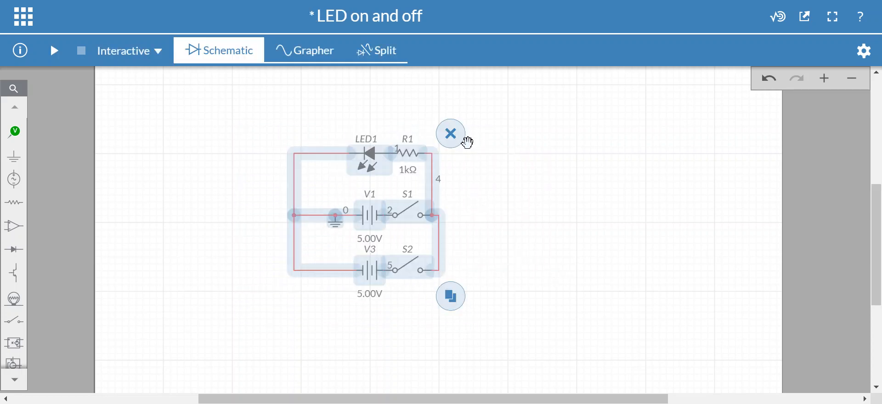
pyautogui.click(545, 223)
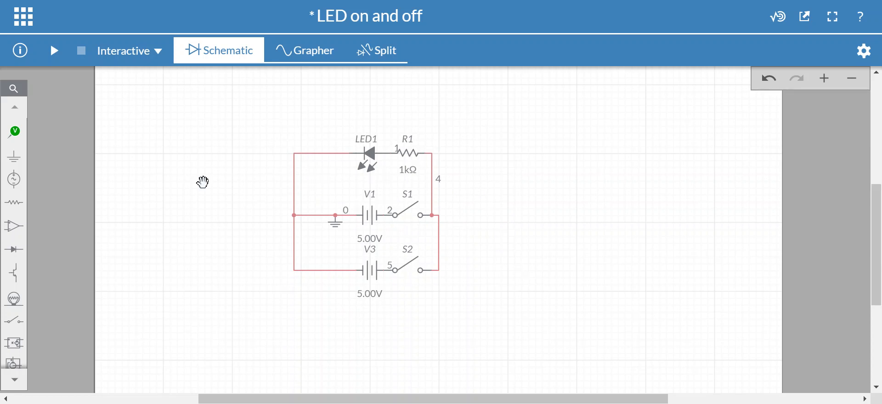
# Step: Run the interactive simulation, close switch S1, and stop the simulation
pyautogui.click(52, 49)
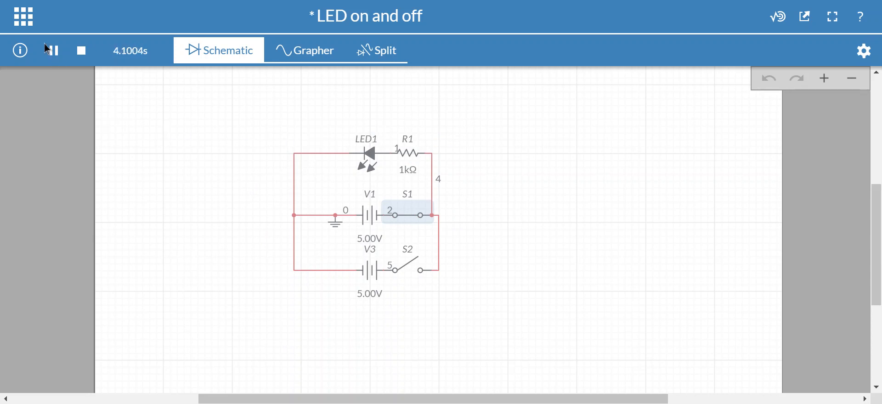
pyautogui.click(81, 51)
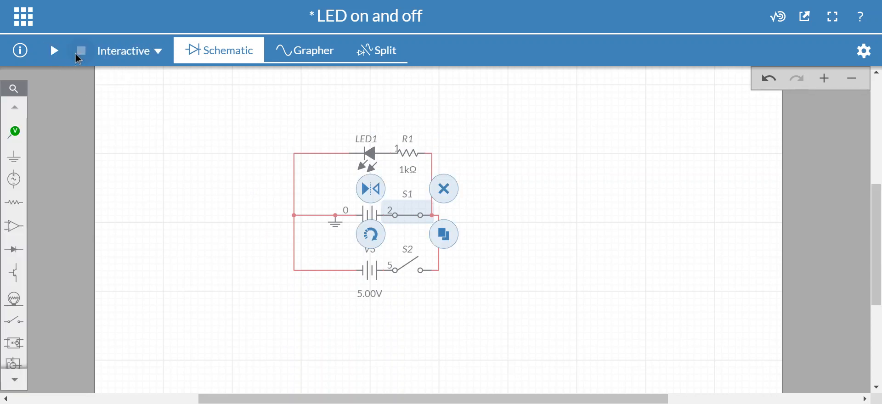
pyautogui.click(135, 167)
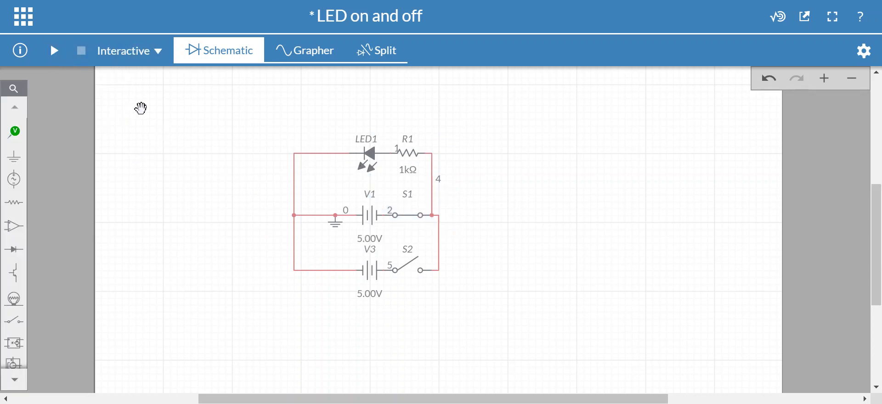
pyautogui.click(25, 21)
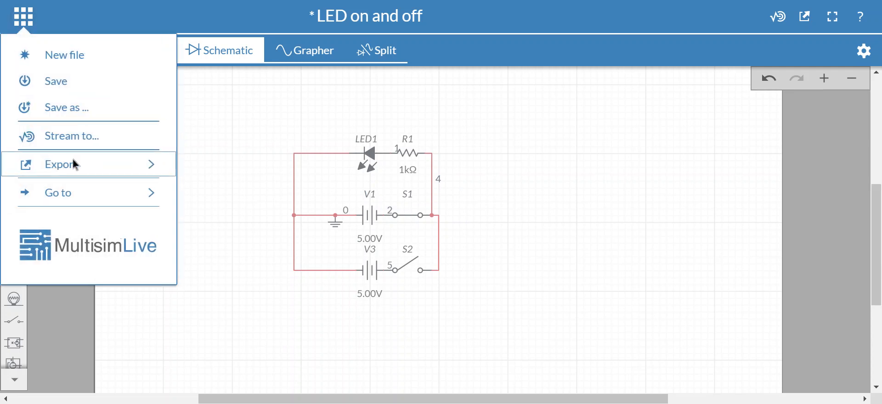
pyautogui.moveTo(81, 169)
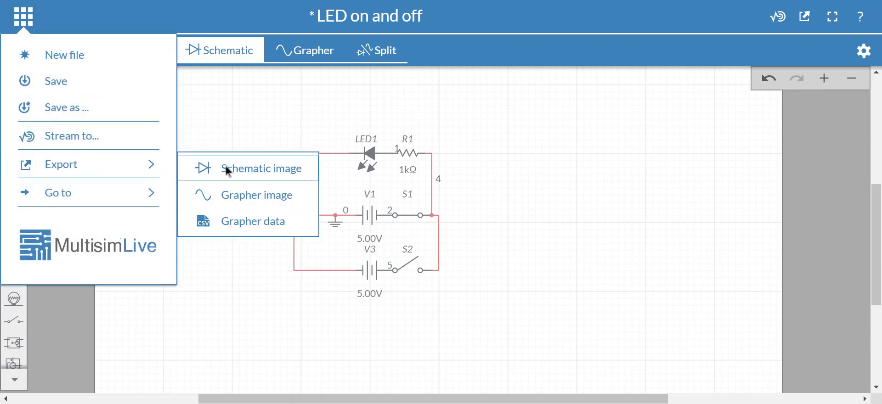
pyautogui.click(573, 141)
# Step: Run the interactive simulation again, open switch S1, close switch S2, and stop the simulation
pyautogui.click(55, 51)
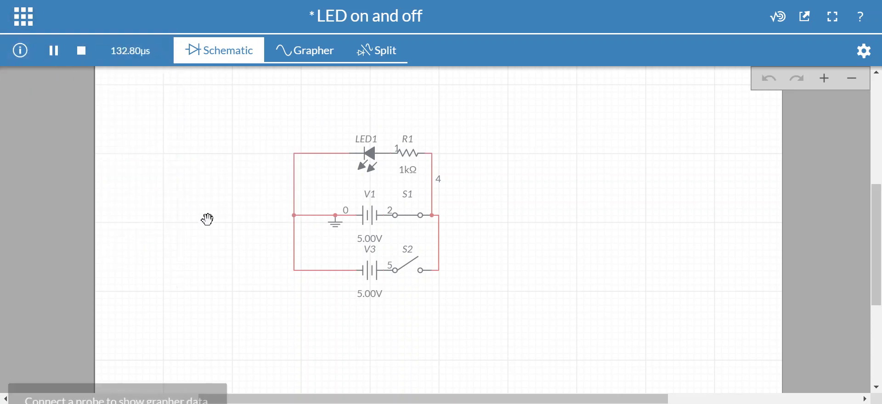
pyautogui.click(414, 220)
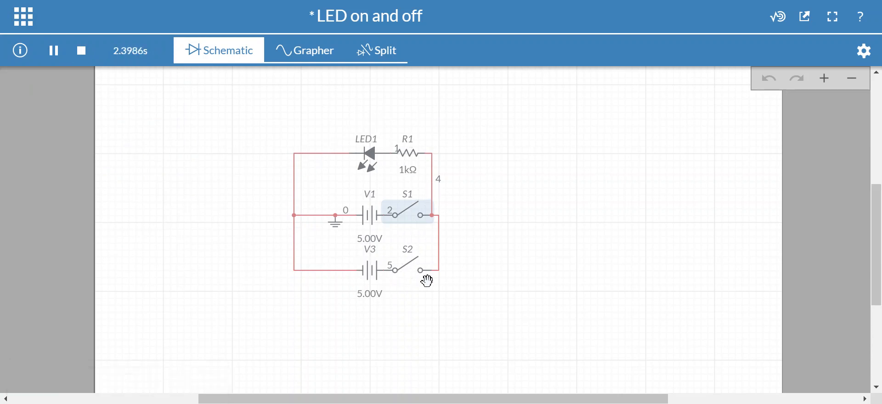
pyautogui.click(409, 271)
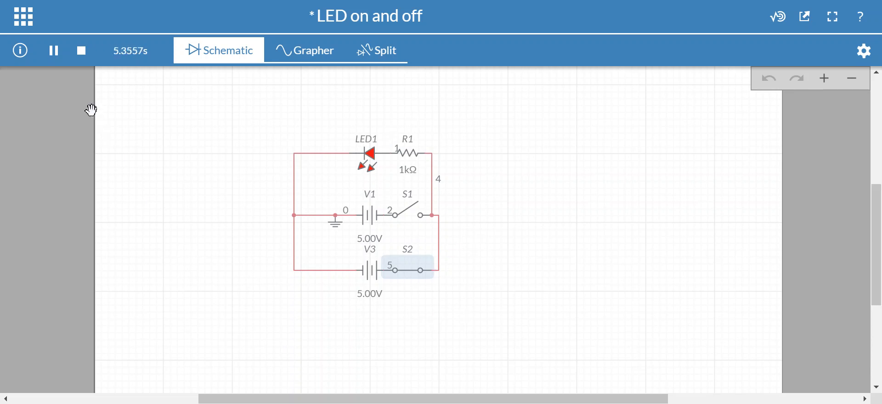
pyautogui.click(23, 17)
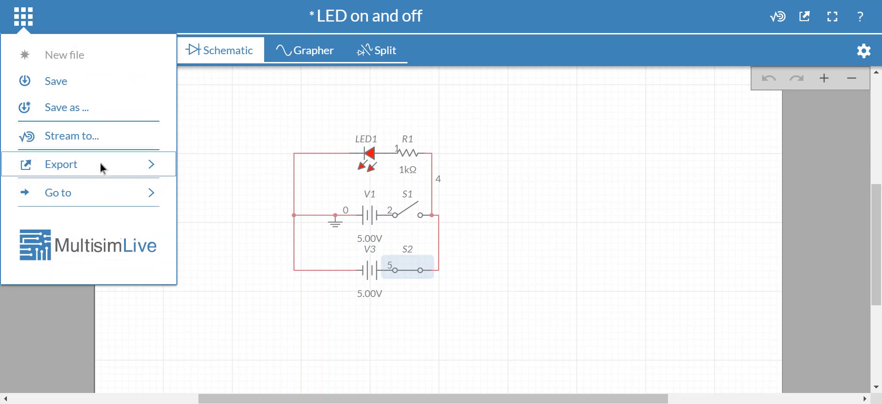
pyautogui.click(256, 94)
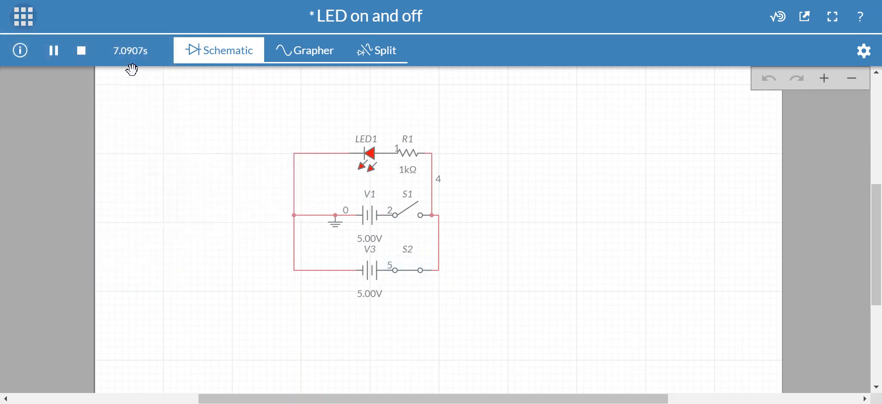
pyautogui.click(82, 51)
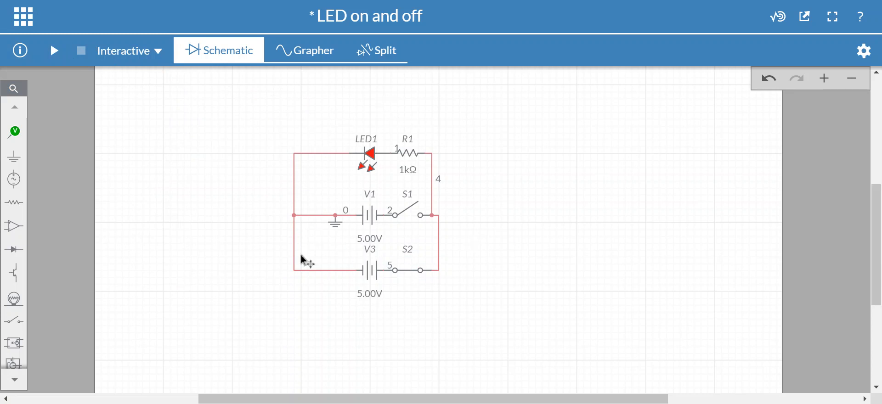
pyautogui.click(22, 18)
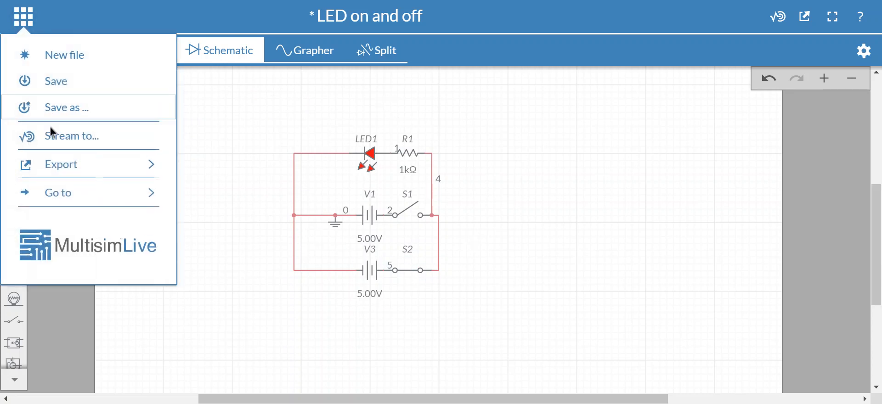
pyautogui.moveTo(154, 168)
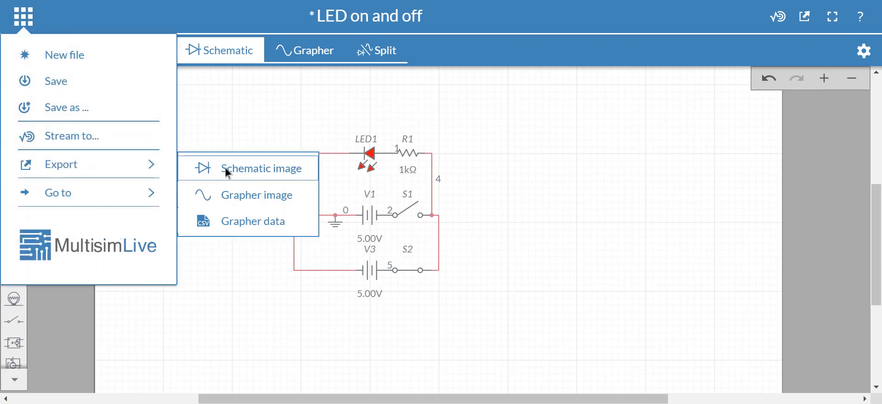
pyautogui.click(226, 171)
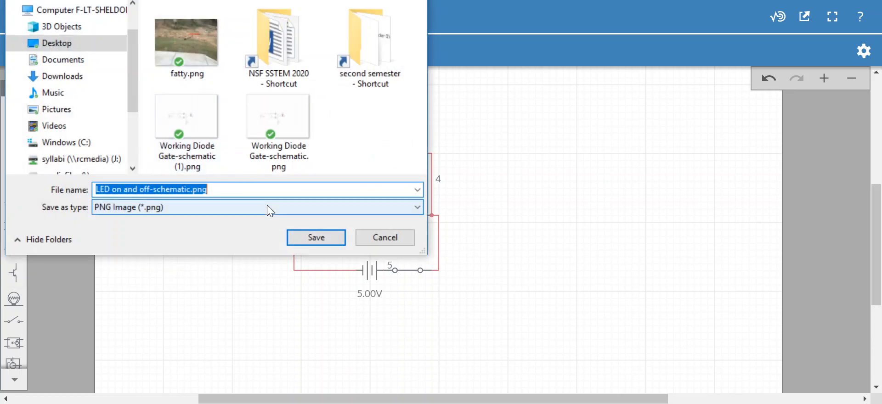
pyautogui.click(393, 237)
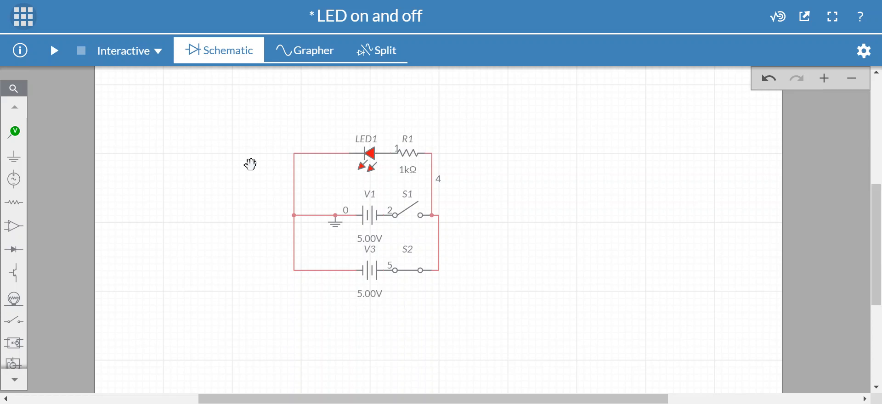
# Step: Run the interactive simulation, open switch S2, close and reopen S1, and toggle S2 repeatedly, leaving it closed
pyautogui.click(54, 52)
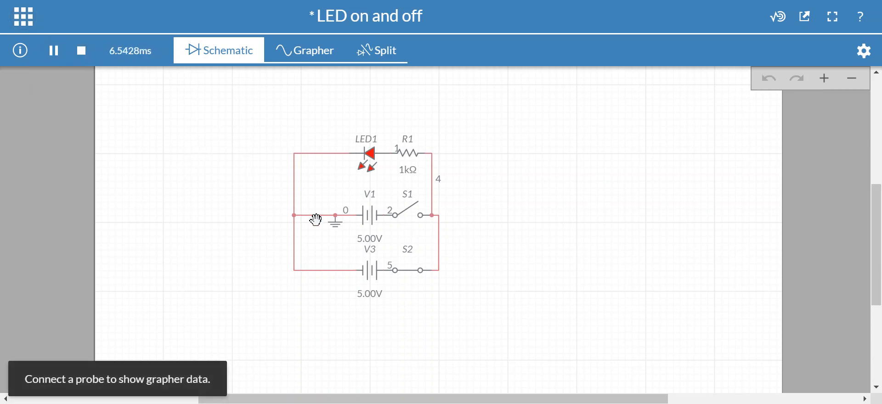
pyautogui.click(414, 272)
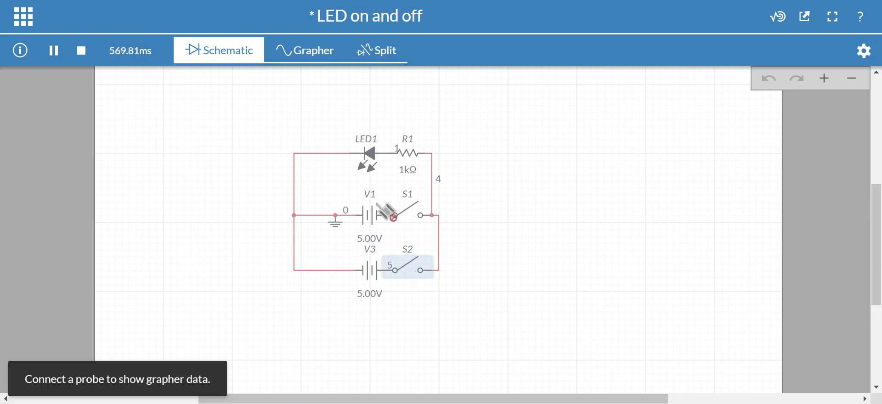
pyautogui.click(408, 215)
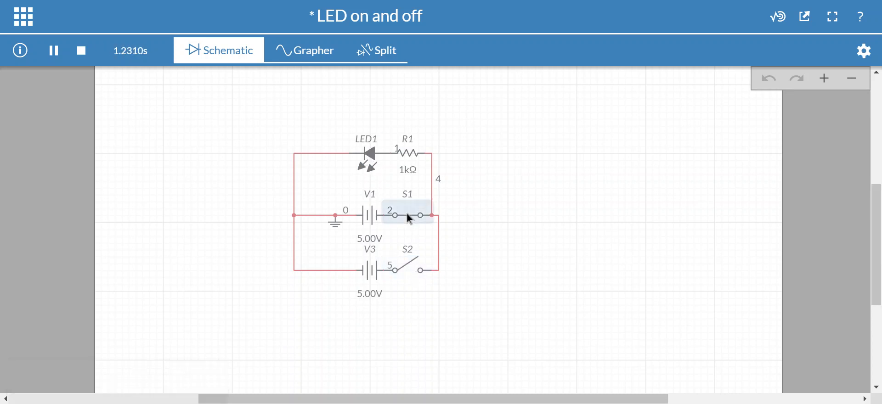
pyautogui.click(415, 268)
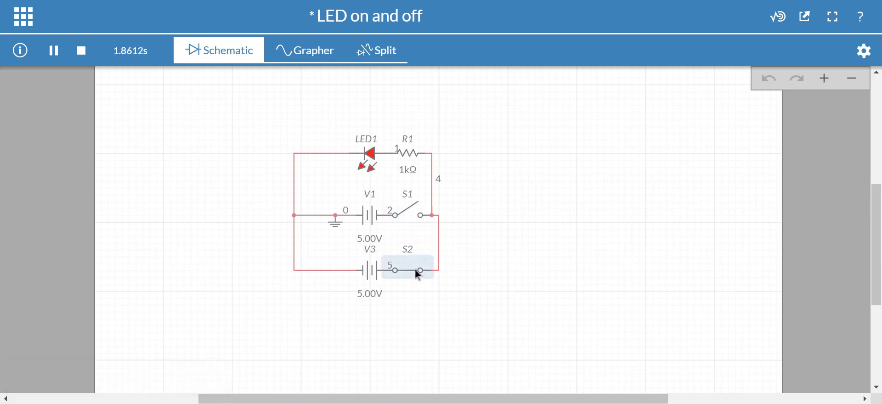
pyautogui.click(417, 273)
pyautogui.click(415, 271)
pyautogui.click(415, 272)
pyautogui.click(415, 271)
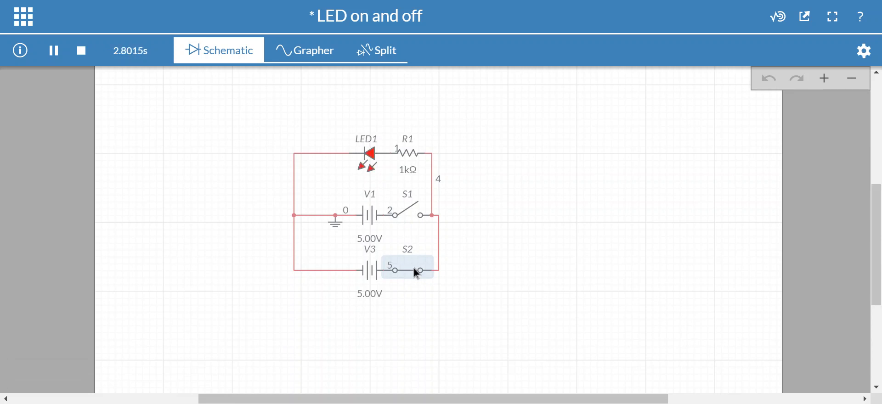
# Step: Switch S1 on and off, toggle S2 several times until both switches are open, and stop the simulation
pyautogui.click(410, 216)
pyautogui.click(413, 221)
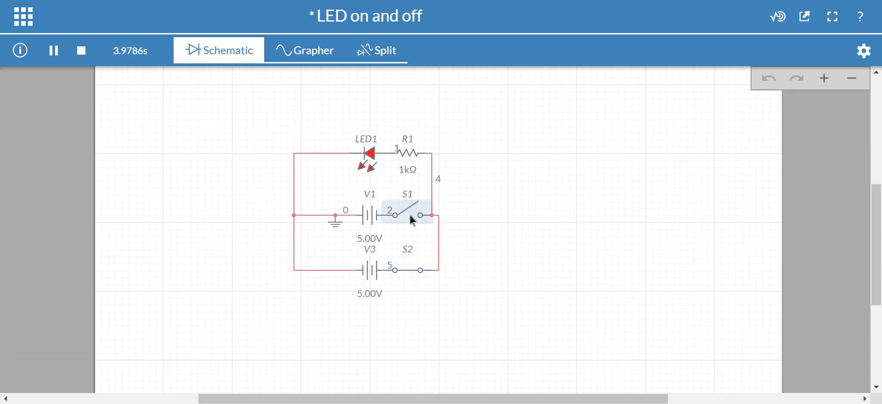
pyautogui.click(417, 271)
pyautogui.click(417, 271)
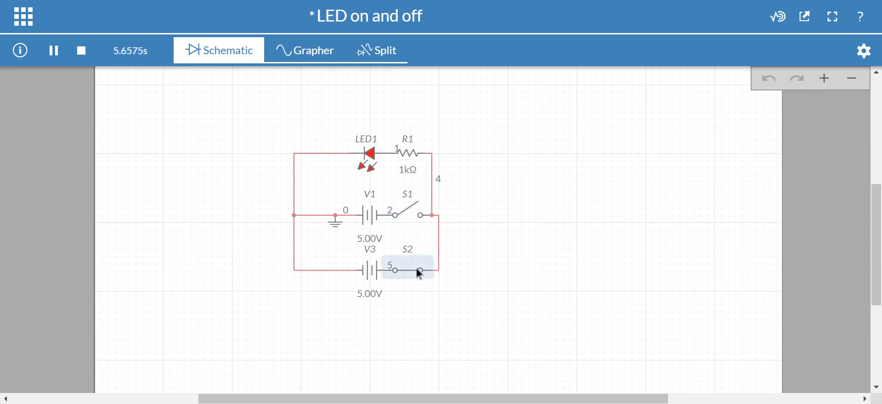
pyautogui.click(420, 274)
pyautogui.click(420, 275)
pyautogui.click(411, 273)
pyautogui.click(82, 51)
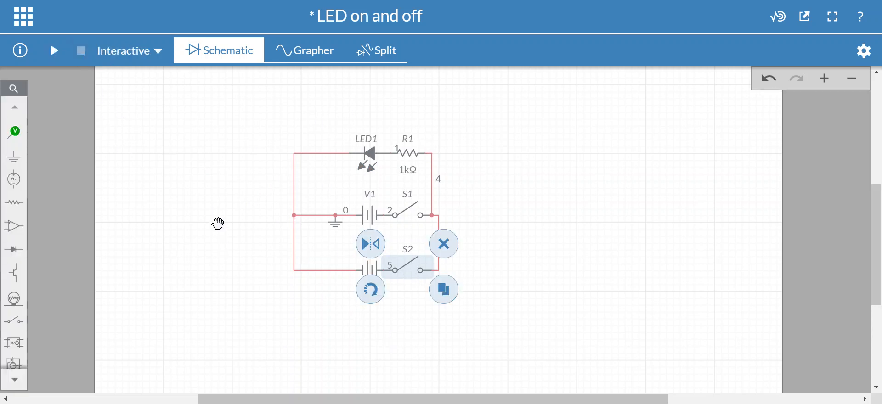
# Step: Run and stop the simulation with both switches open, and view the Grapher before returning to the schematic
pyautogui.click(54, 51)
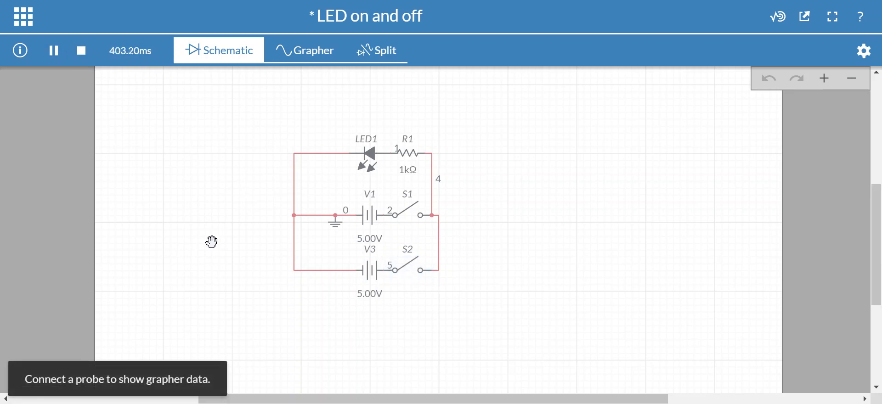
pyautogui.click(81, 52)
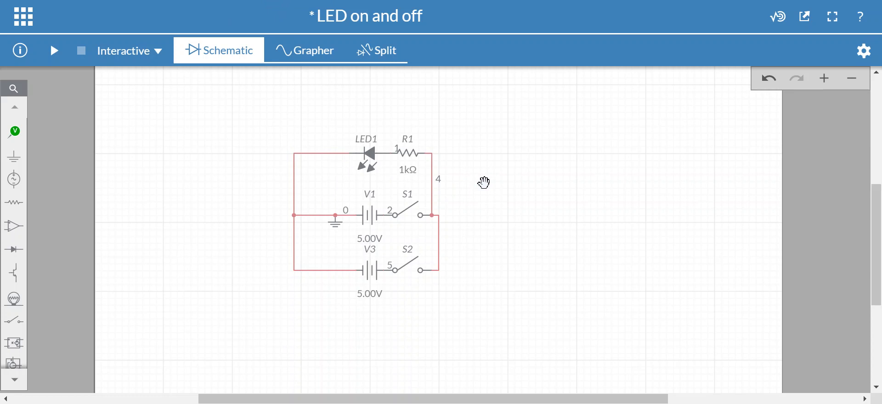
pyautogui.click(312, 58)
pyautogui.click(219, 46)
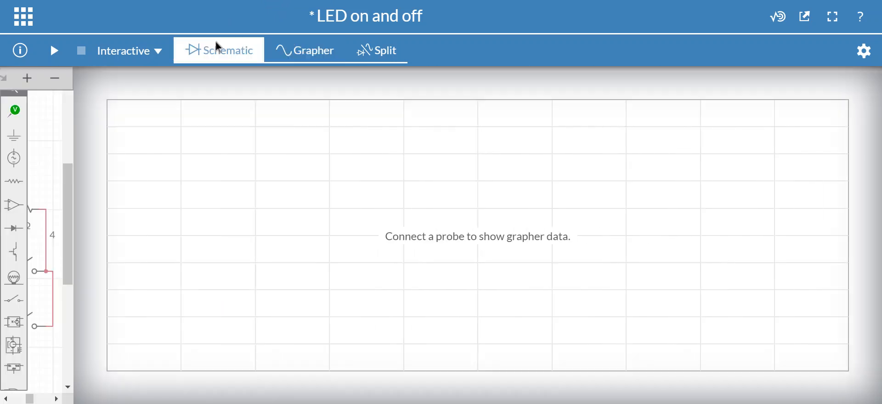
# Step: Show the document's simulation settings and examine resistor R1's properties, including its resistance and labels
pyautogui.click(865, 51)
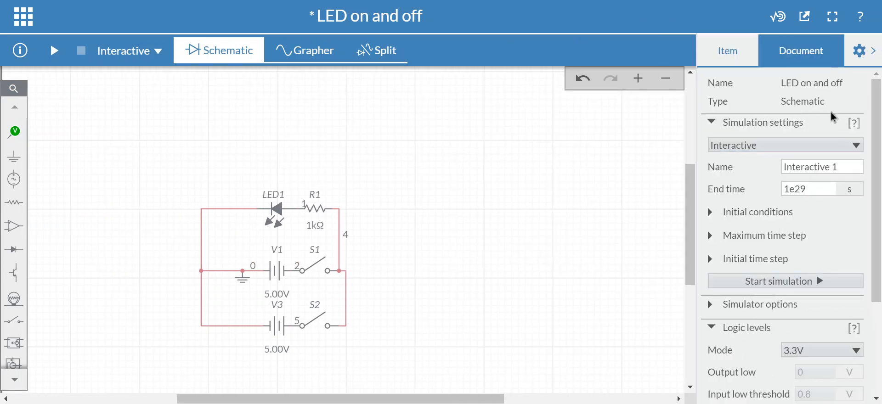
pyautogui.click(862, 51)
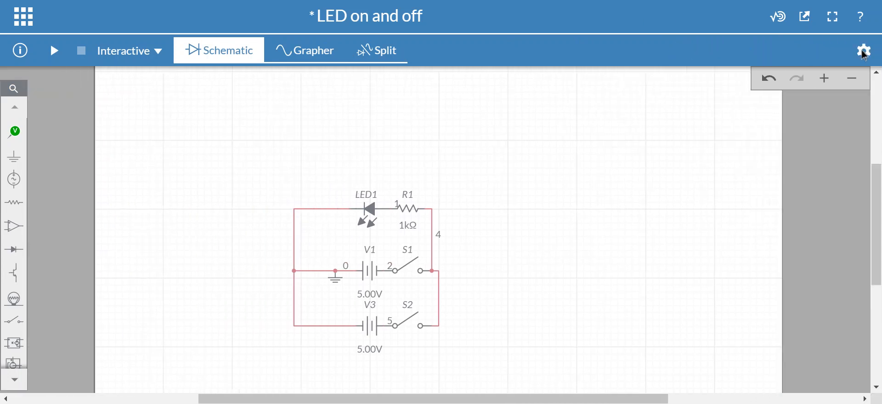
pyautogui.click(862, 52)
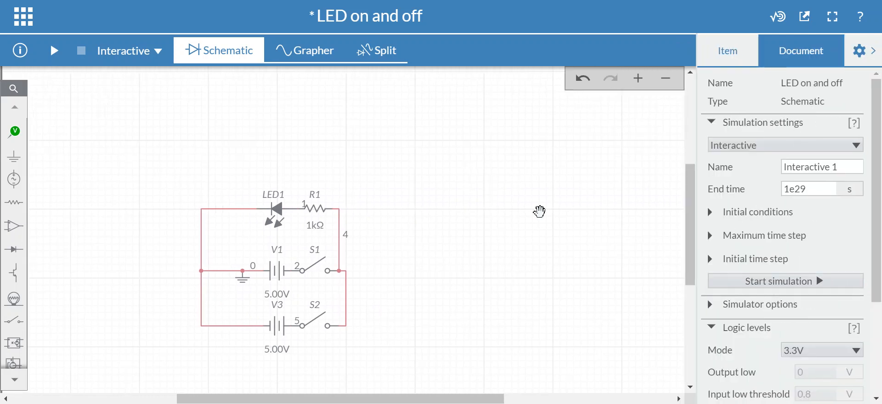
pyautogui.click(311, 204)
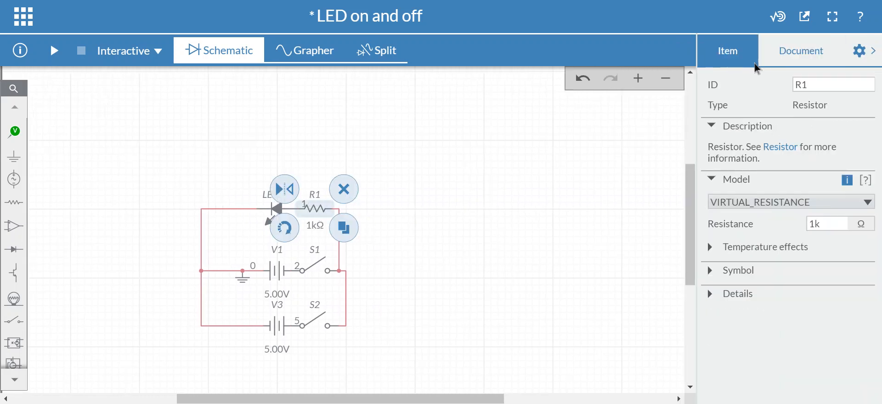
pyautogui.click(829, 221)
pyautogui.doubleClick(315, 196)
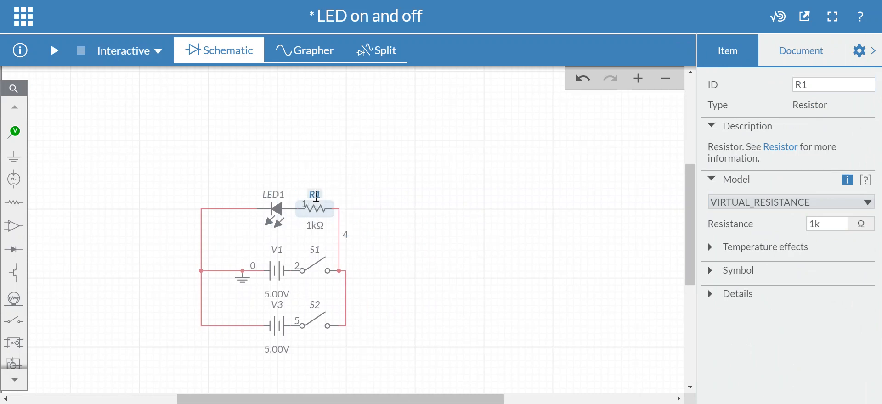
pyautogui.click(313, 224)
pyautogui.click(320, 210)
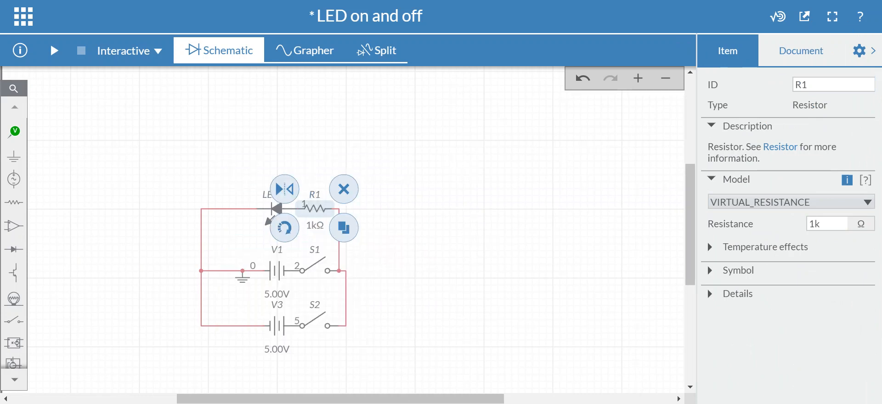
# Step: Examine the properties of batteries V3 and V1, and hide the properties
pyautogui.click(861, 52)
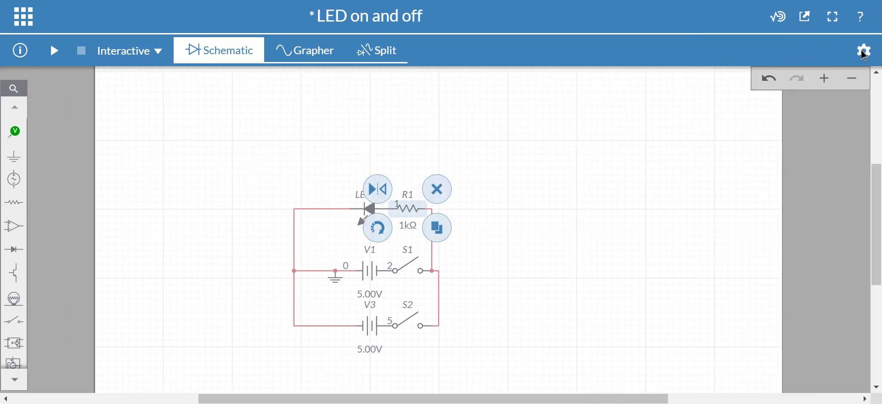
pyautogui.click(865, 52)
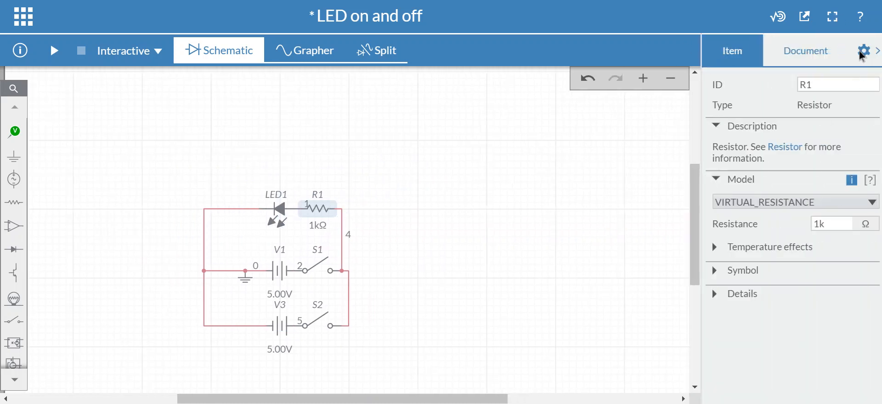
pyautogui.click(280, 328)
pyautogui.click(272, 275)
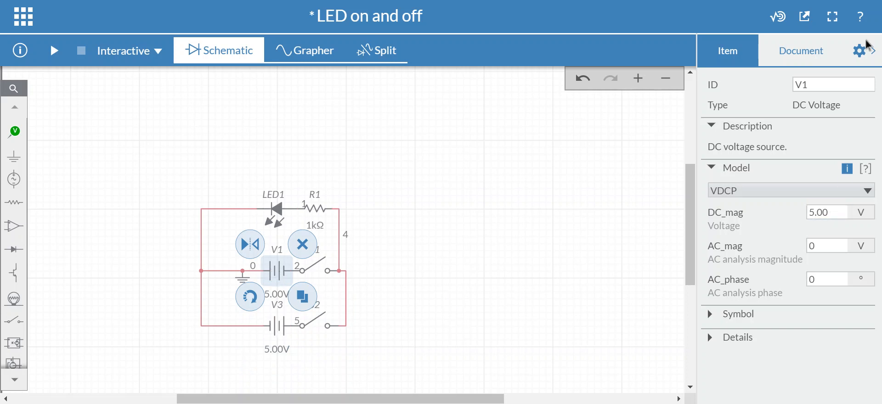
pyautogui.click(865, 52)
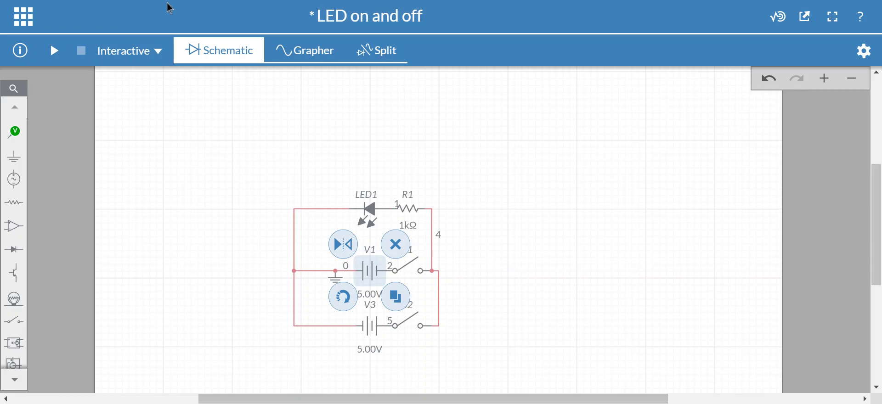
pyautogui.click(24, 16)
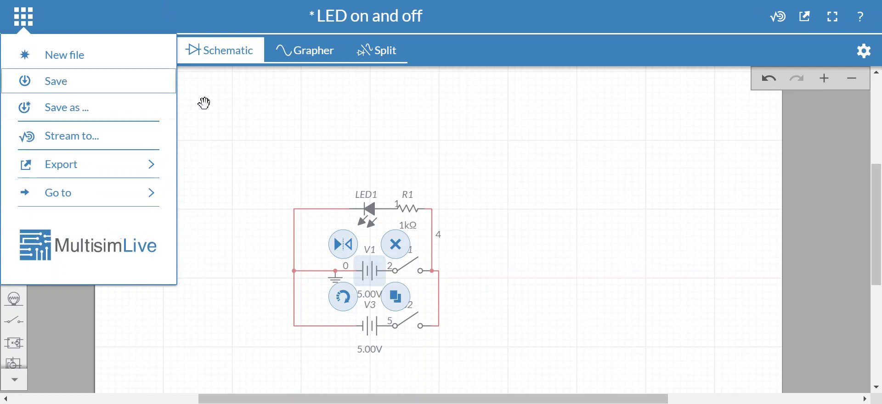
pyautogui.click(312, 137)
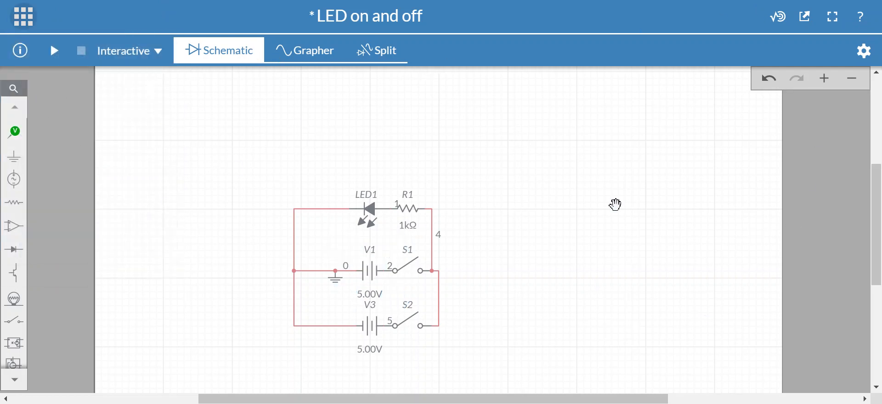
pyautogui.click(853, 81)
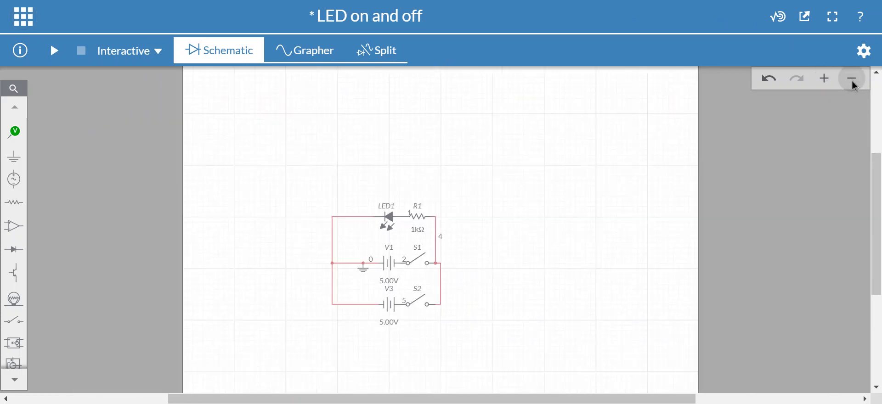
pyautogui.click(827, 79)
pyautogui.click(848, 85)
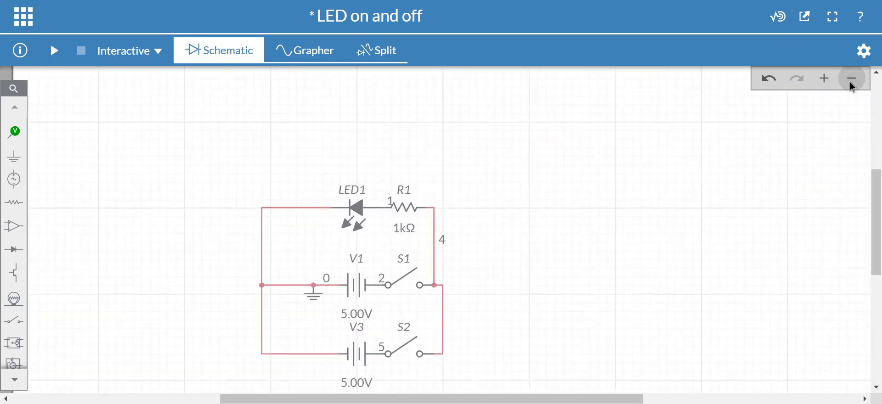